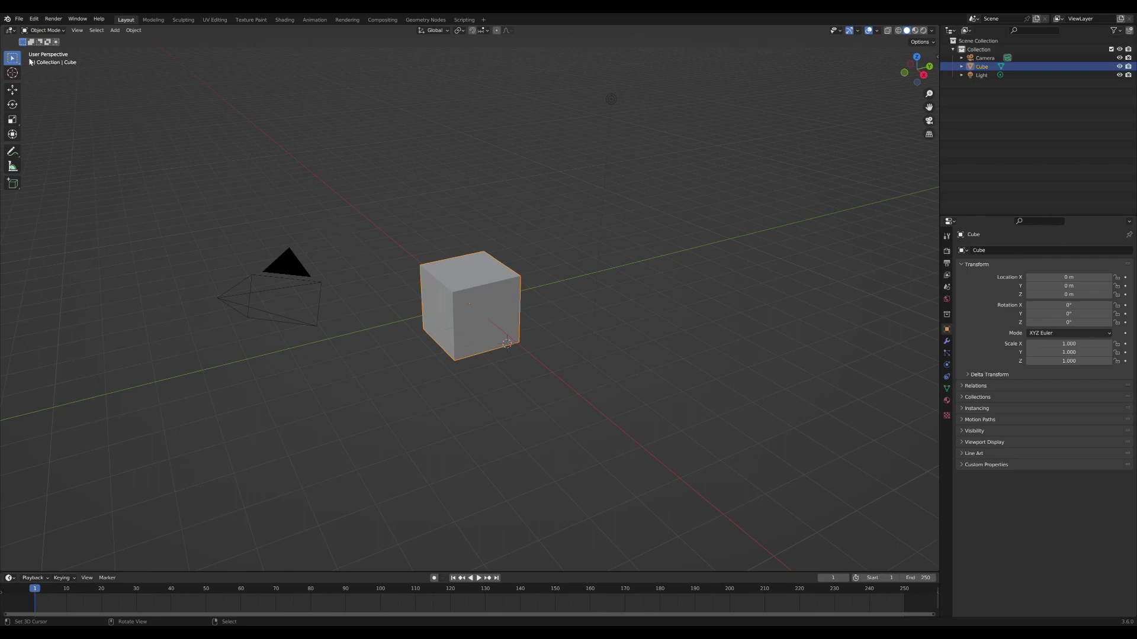
# Split the 3D viewport into two side-by-side areas and make the new one a widened Shader Editor.
pyautogui.moveTo(6, 30); pyautogui.dragTo(404, 177)
pyautogui.click(10, 30)
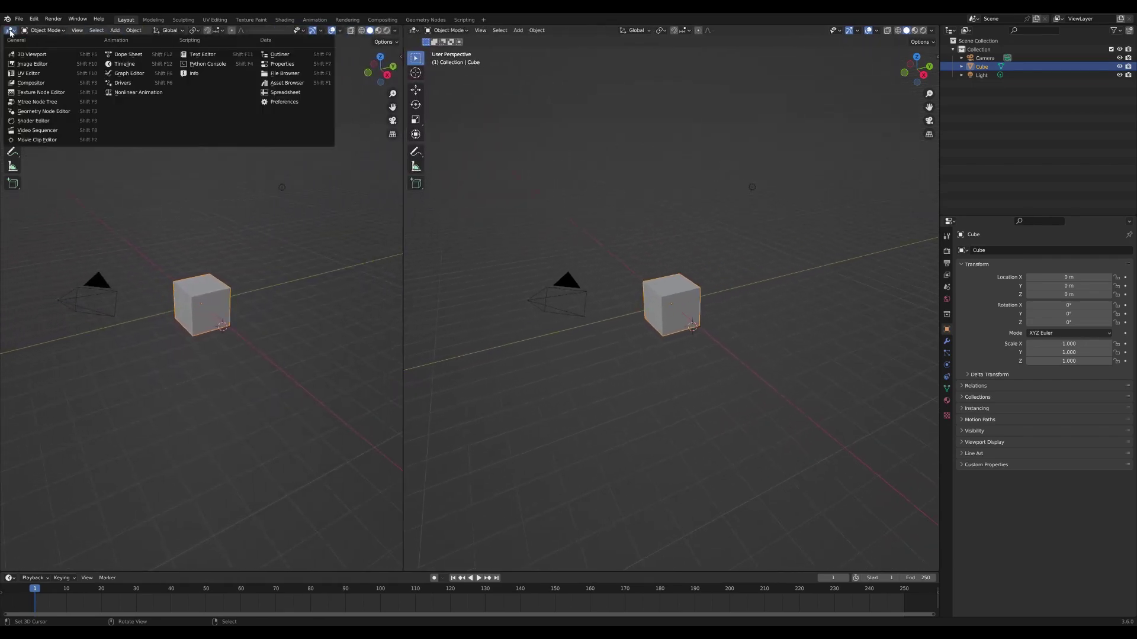
pyautogui.click(35, 114)
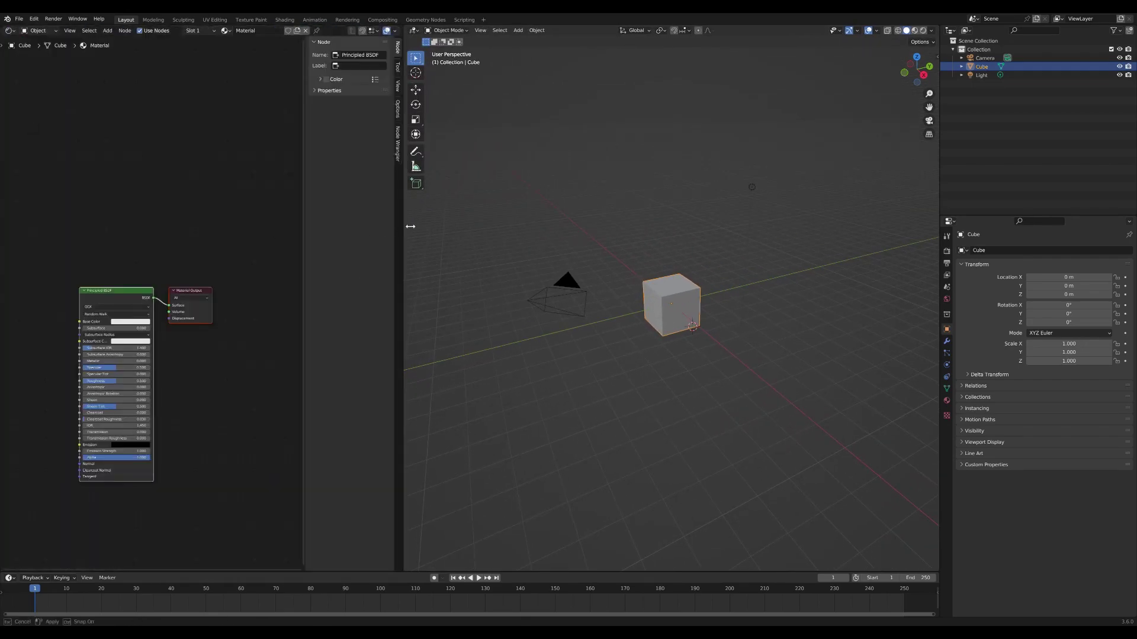
pyautogui.moveTo(401, 229); pyautogui.dragTo(459, 230)
# Delete the default cube and switch the Shader Editor to the World shader.
pyautogui.press('Delete')
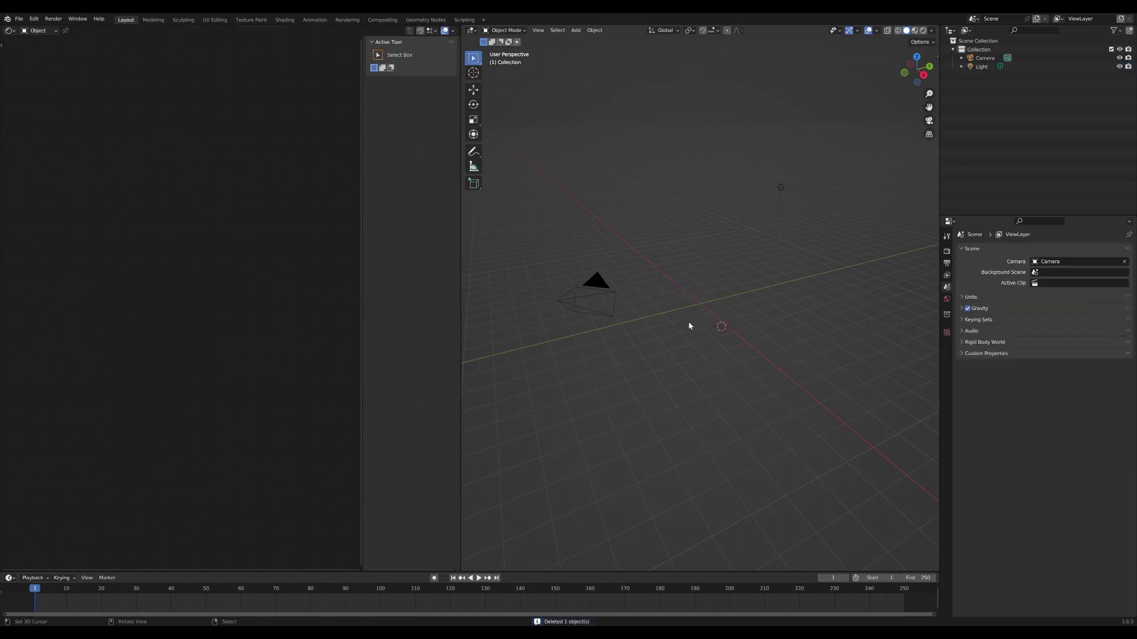
pyautogui.click(39, 30)
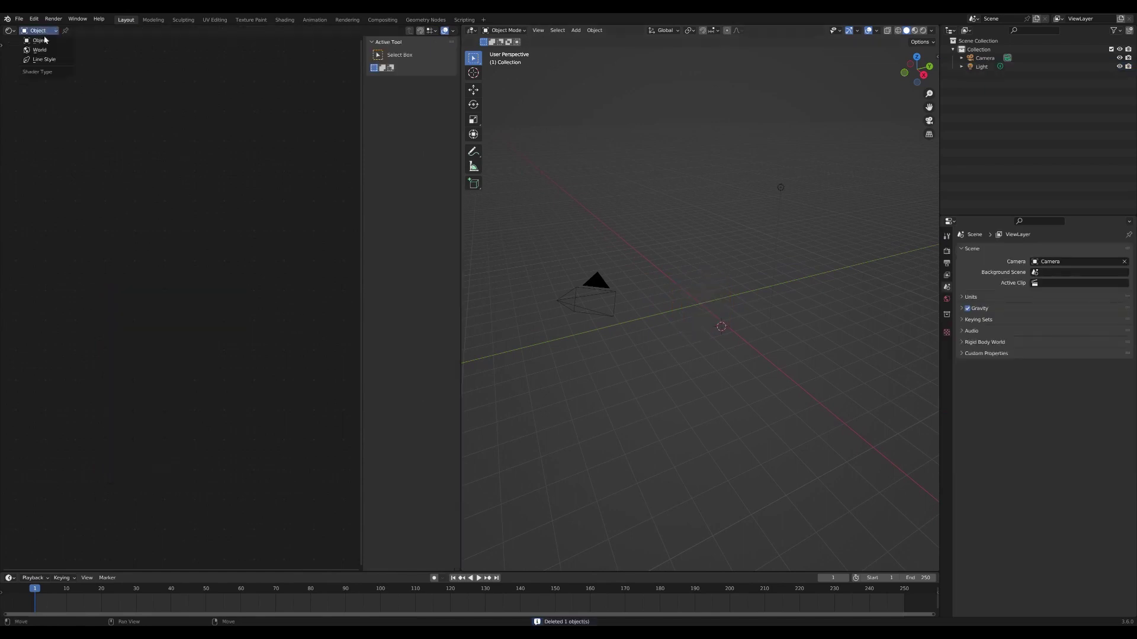
pyautogui.click(42, 50)
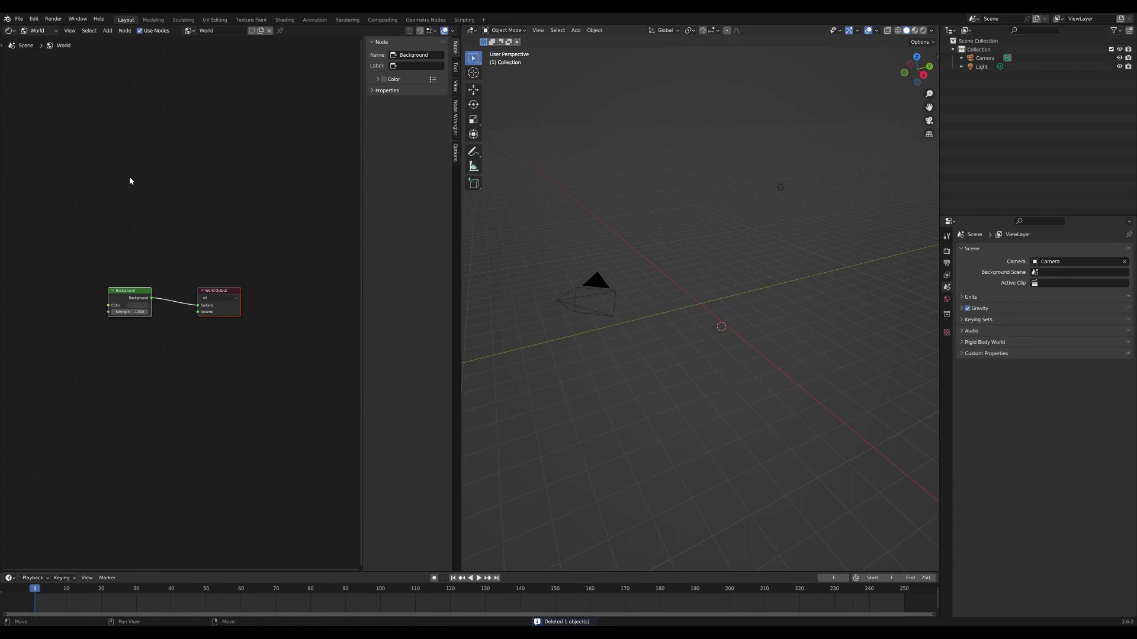
pyautogui.scroll(-2, 130, 180)
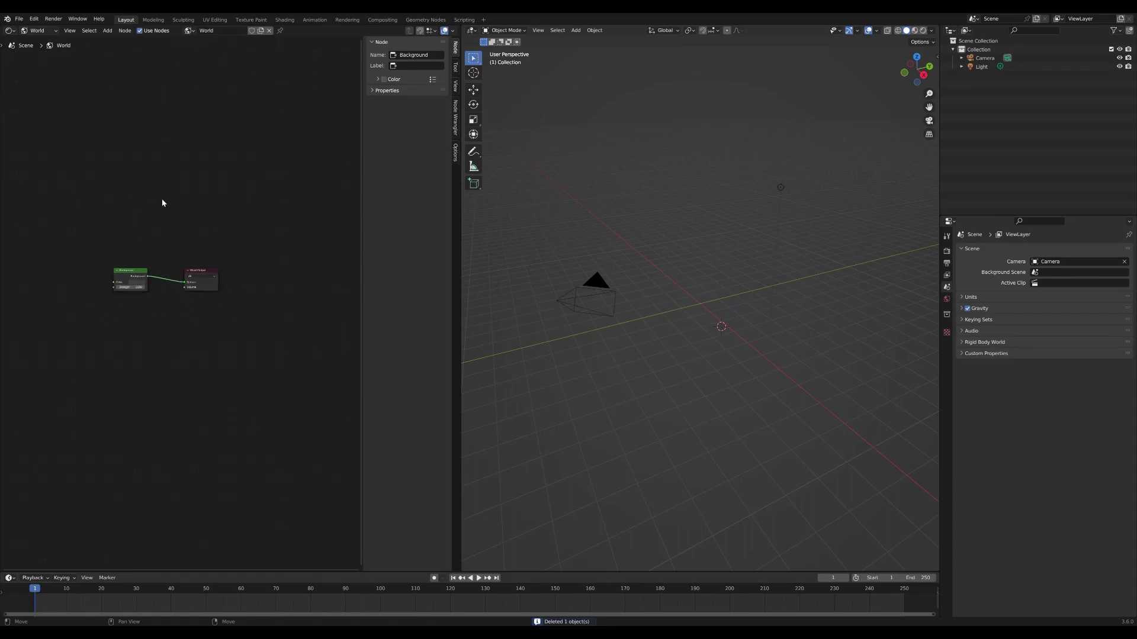
# Set the world Background colour to black, with the viewport in rendered shading and its overlays hidden.
pyautogui.click(922, 30)
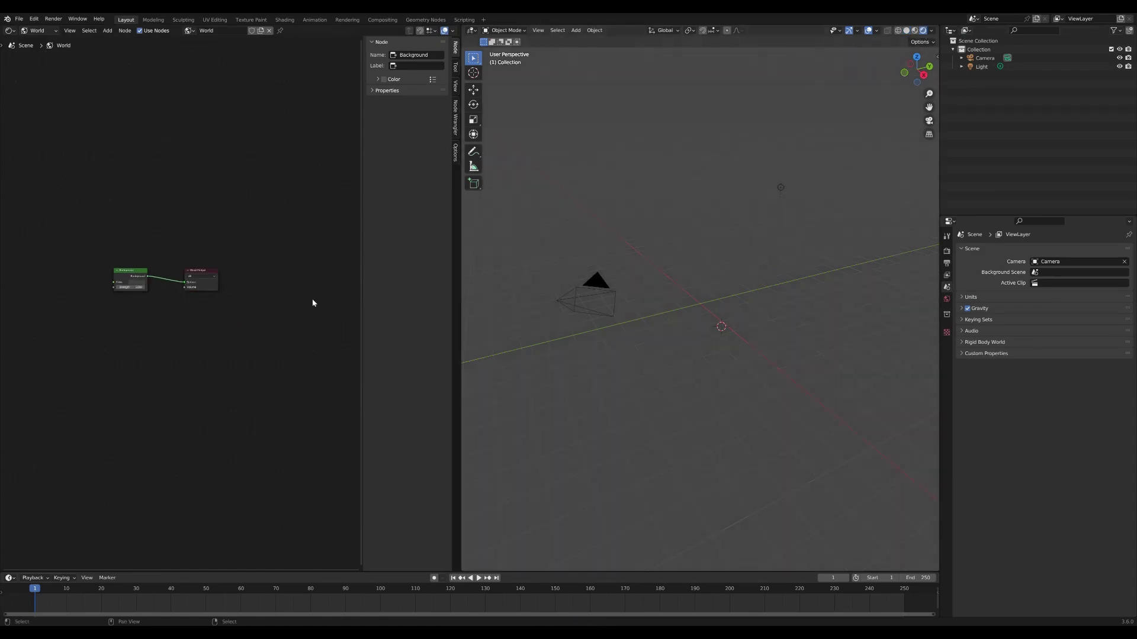
pyautogui.scroll(3, 114, 267)
pyautogui.click(146, 290)
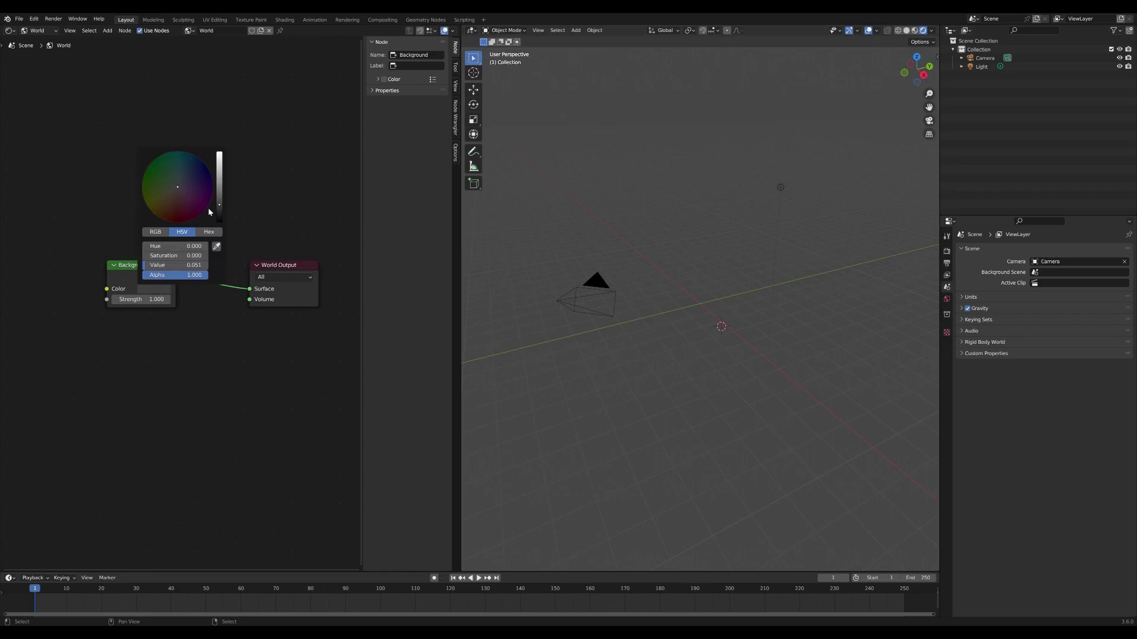
pyautogui.moveTo(220, 209); pyautogui.dragTo(220, 221)
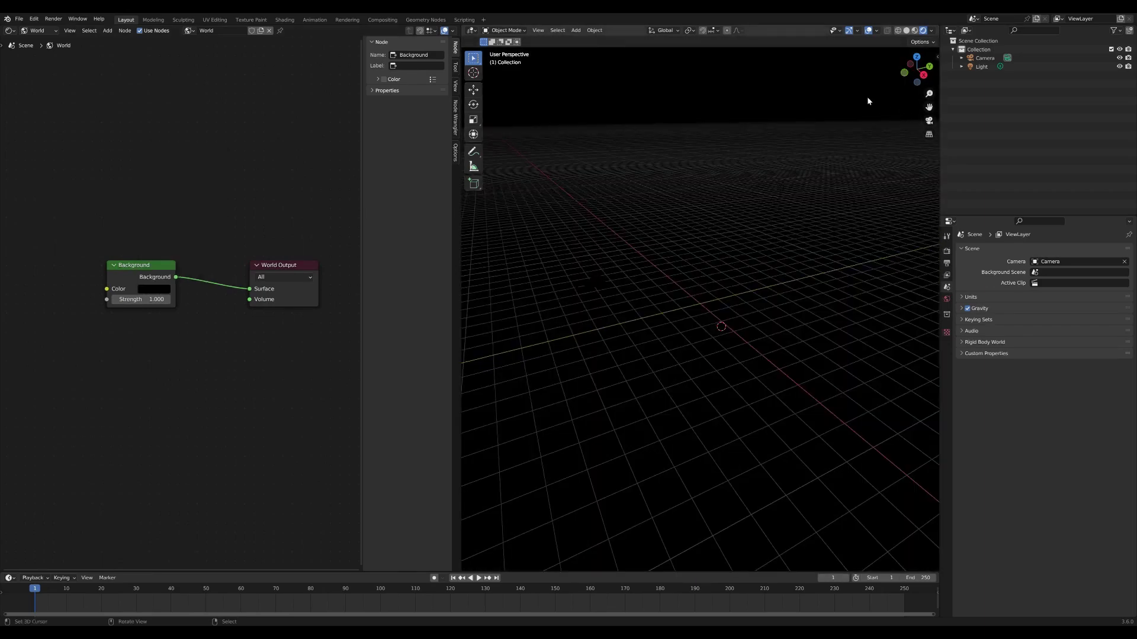
pyautogui.click(869, 31)
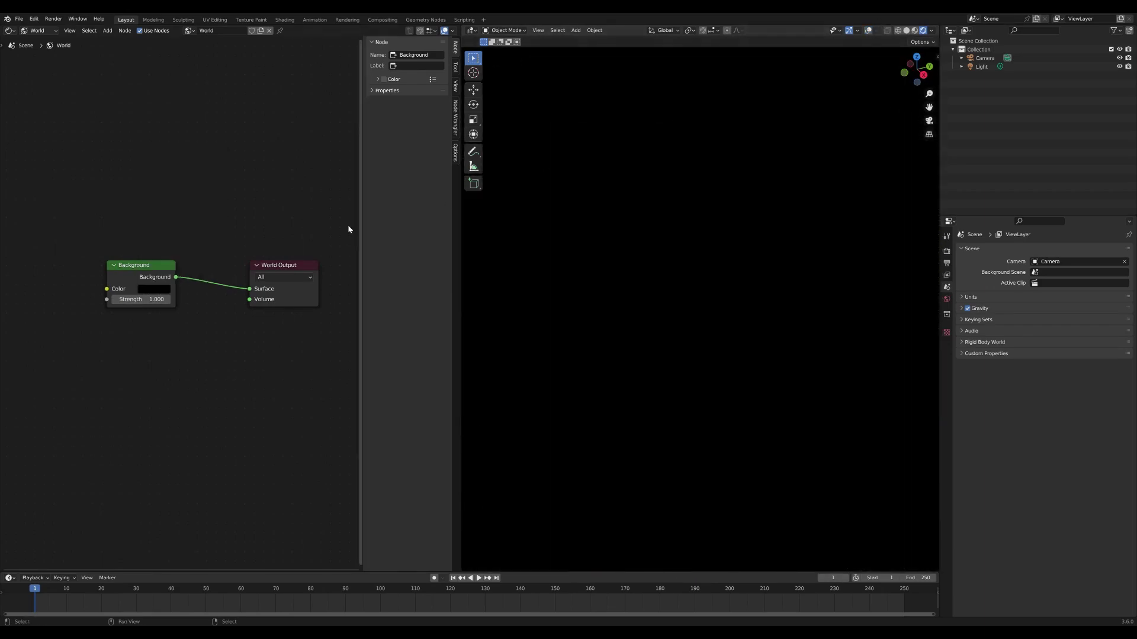
# Add a Noise Texture node to the world shader, ahead of the Background node.
pyautogui.scroll(-6, 160, 229)
pyautogui.moveTo(146, 226); pyautogui.dragTo(261, 212, button='middle')
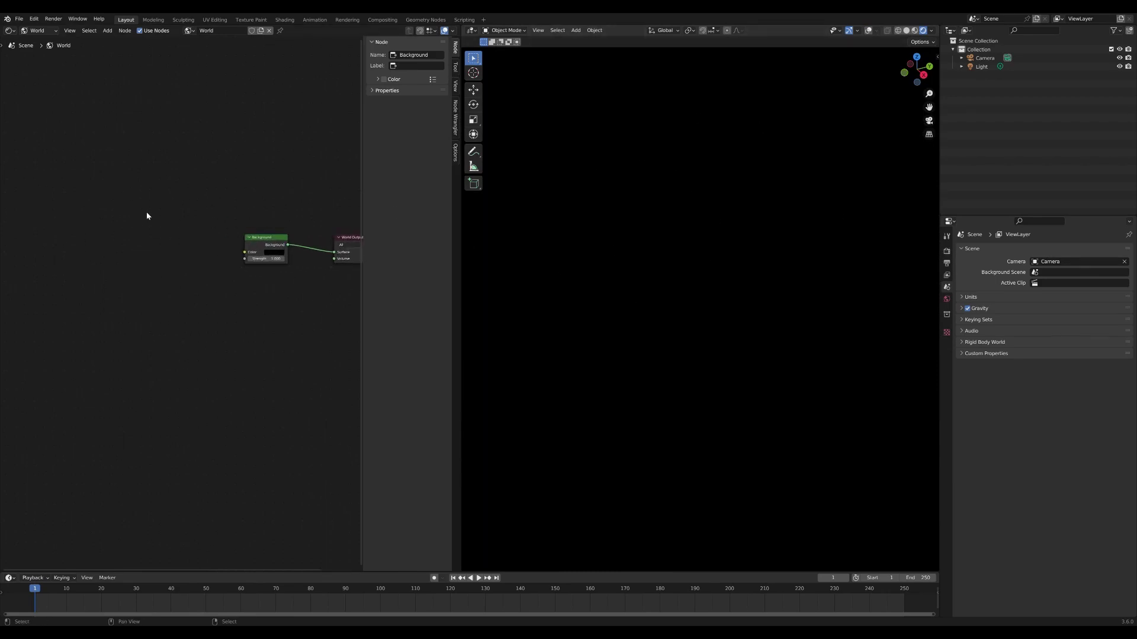
pyautogui.hotkey('shift', 'a')
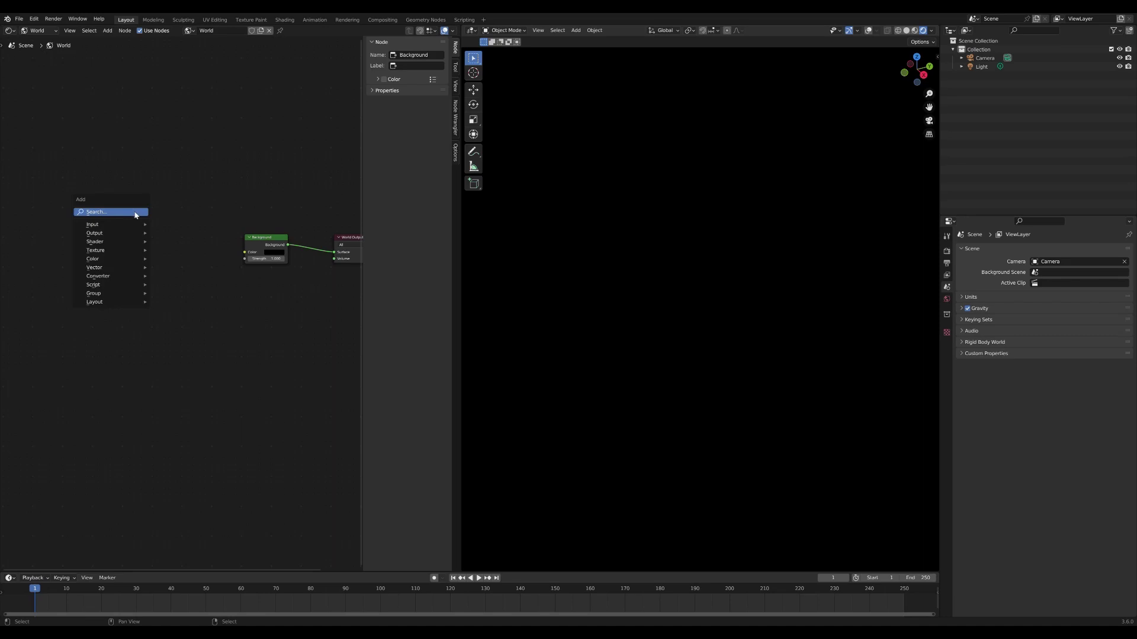
pyautogui.click(125, 214)
pyautogui.write('noise')
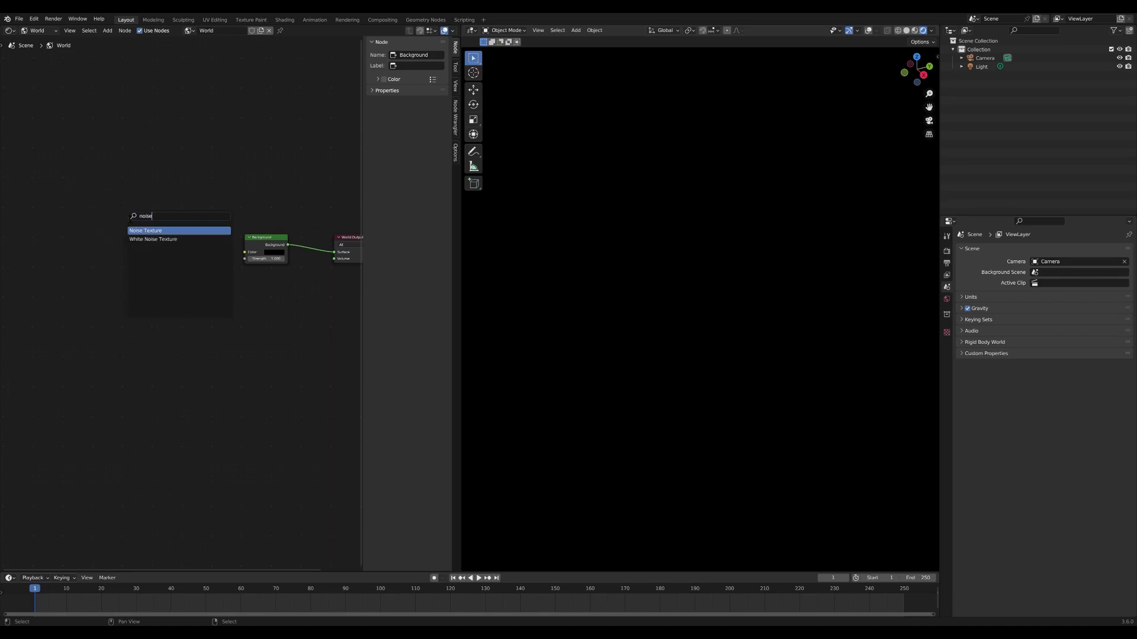
pyautogui.press('Return')
pyautogui.click(101, 188)
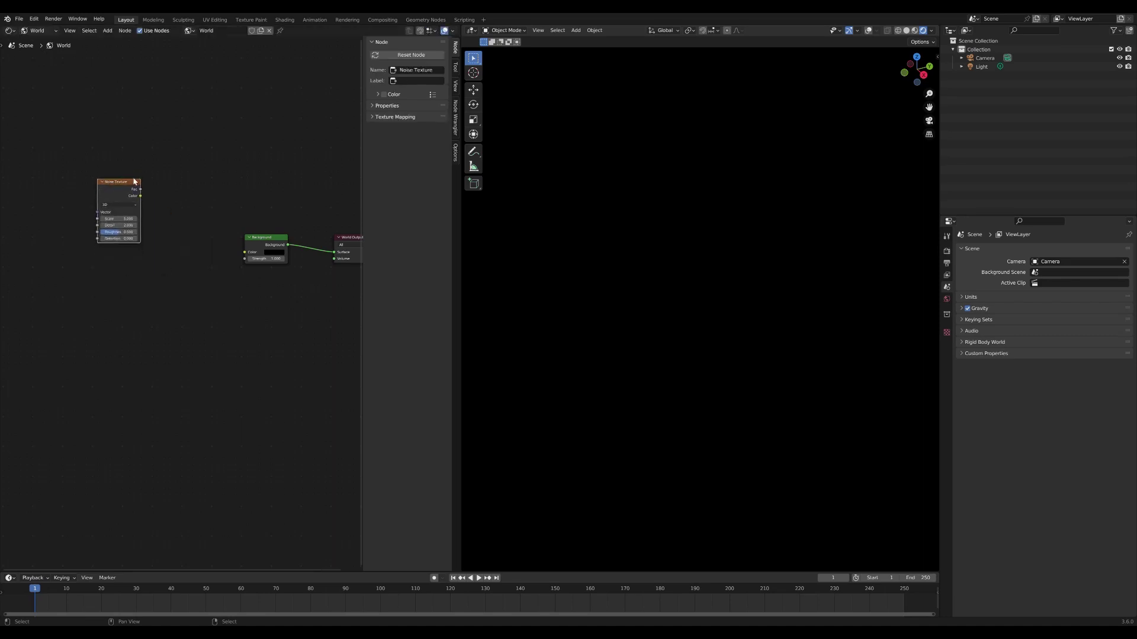
# Add a Color Ramp node between the Noise Texture and Background nodes, leaving a gap after the Noise Texture.
pyautogui.hotkey('shift', 'a')
pyautogui.click(119, 158)
pyautogui.write('color ramp')
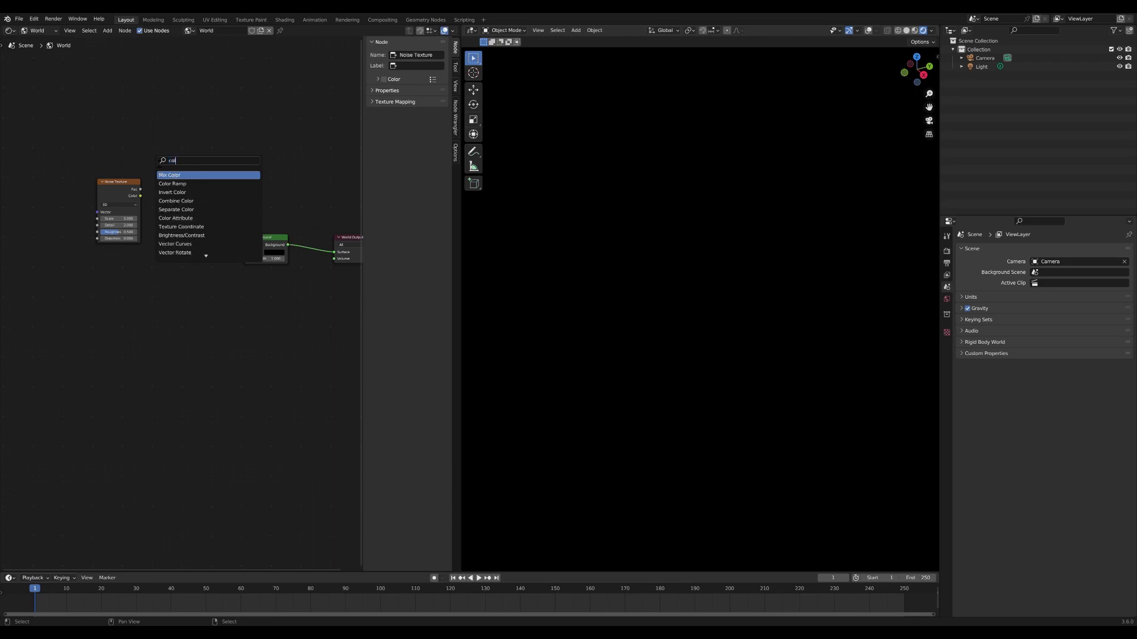
pyautogui.press('Return')
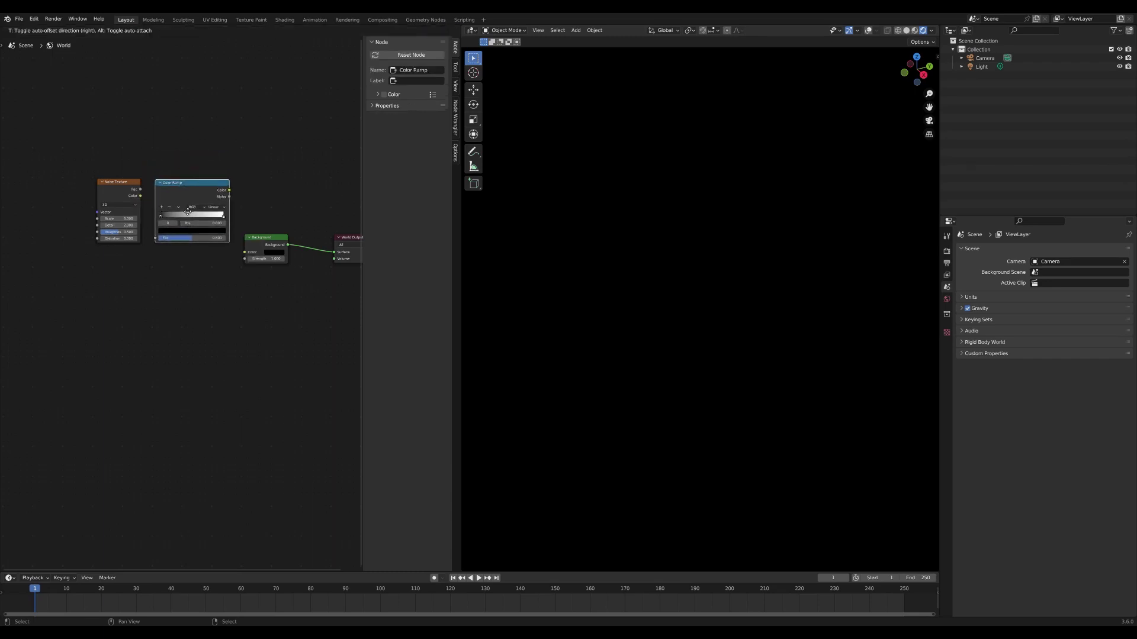
pyautogui.click(183, 207)
pyautogui.moveTo(125, 184); pyautogui.dragTo(90, 175)
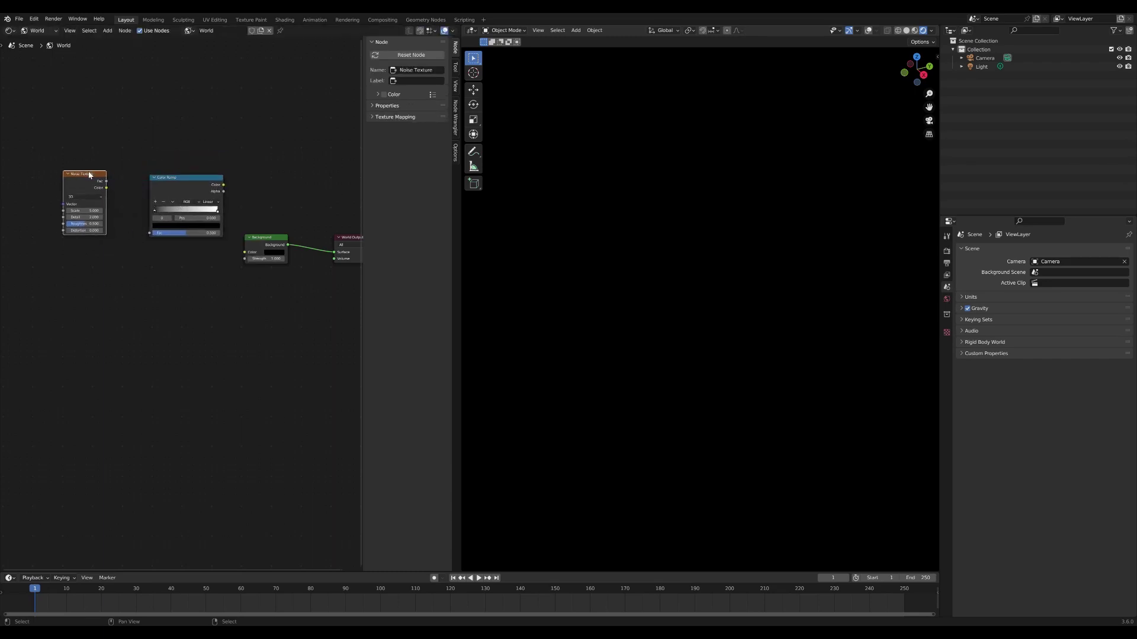
# Insert the Color Ramp after the Noise Texture's Fac output and preview the Noise Texture alone as the world surface.
pyautogui.keyDown('ctrl'); pyautogui.keyDown('shift'); pyautogui.click(90, 174); pyautogui.keyUp('shift'); pyautogui.keyUp('ctrl')
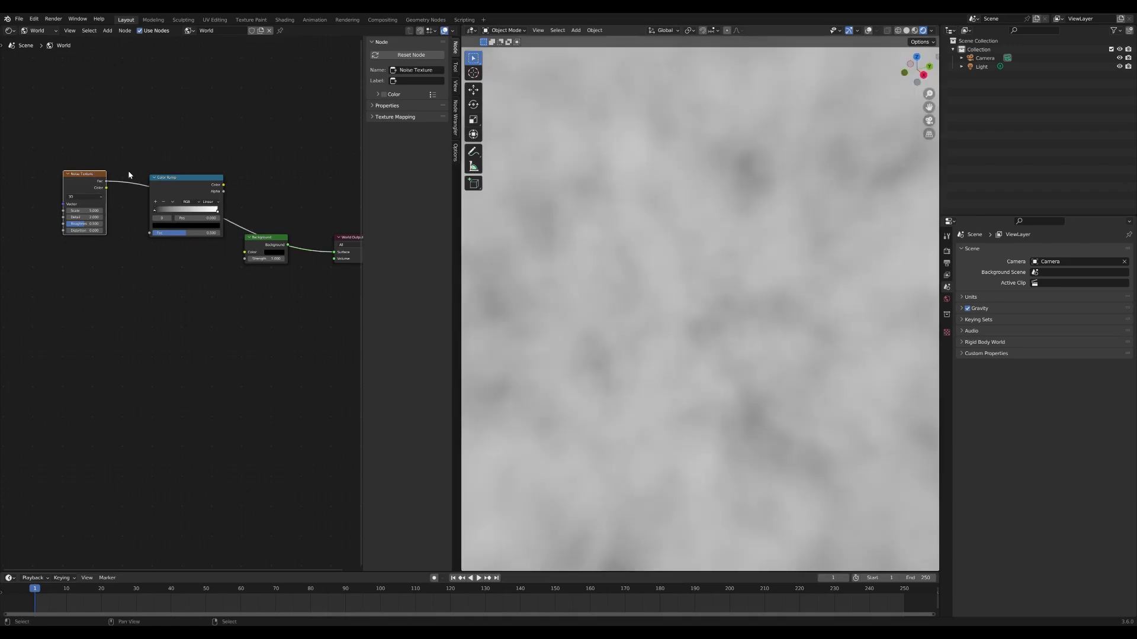
pyautogui.moveTo(185, 180); pyautogui.dragTo(138, 175)
pyautogui.scroll(3, 97, 188)
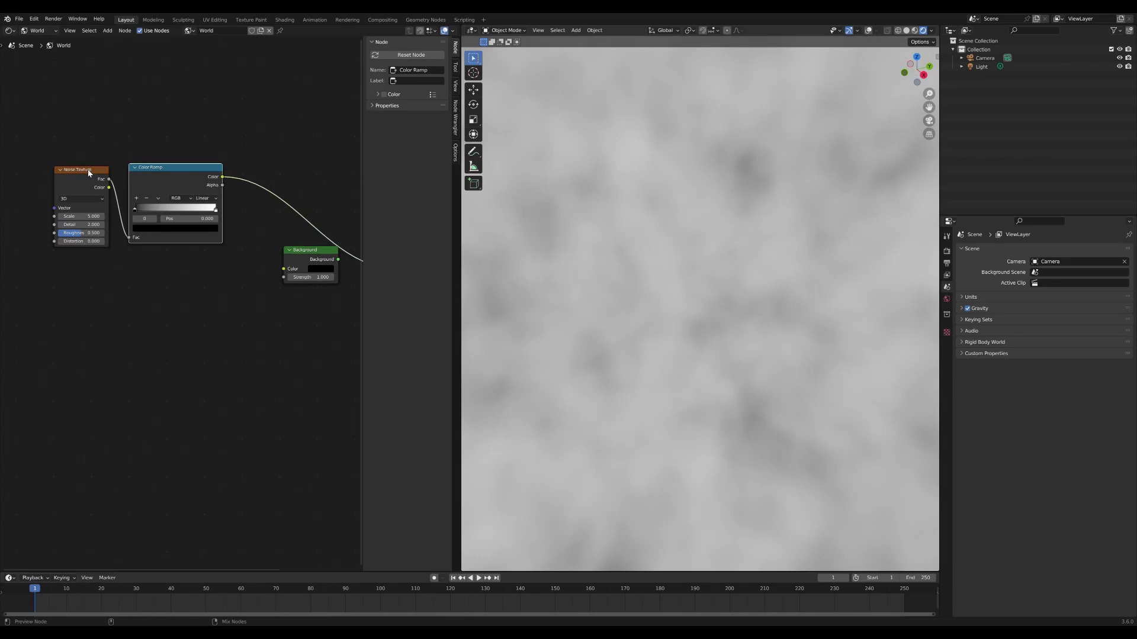
pyautogui.keyDown('ctrl'); pyautogui.keyDown('shift'); pyautogui.click(88, 171); pyautogui.keyUp('shift'); pyautogui.keyUp('ctrl')
pyautogui.scroll(2, 72, 217)
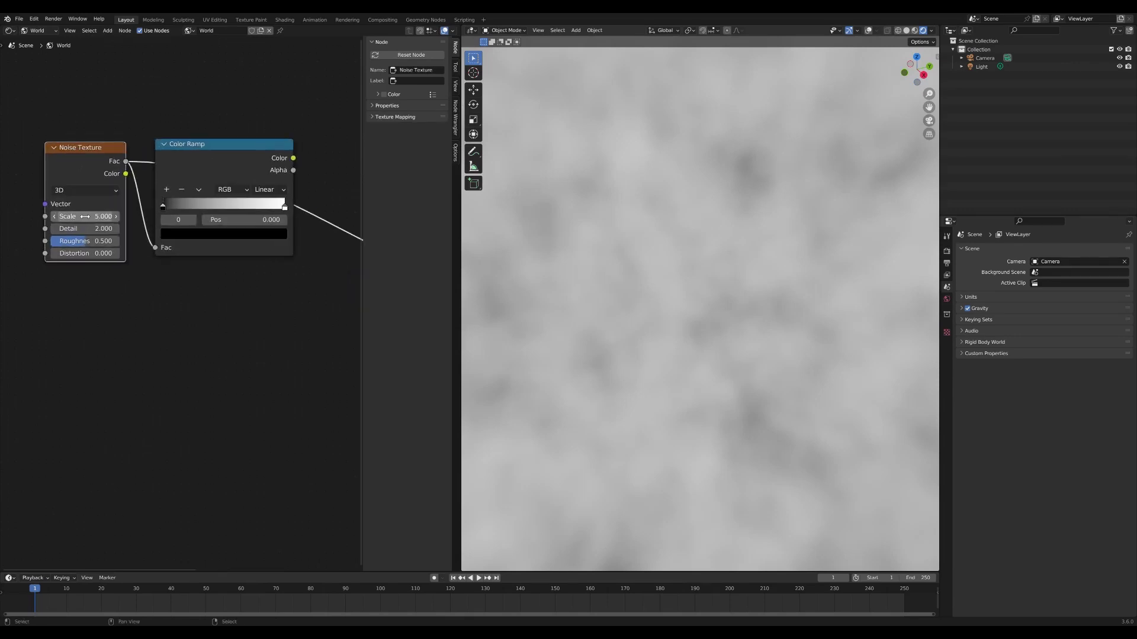
# Set the Noise Texture's Scale to 250 and its Detail to 4.
pyautogui.moveTo(84, 219); pyautogui.dragTo(95, 219)
pyautogui.click(83, 220)
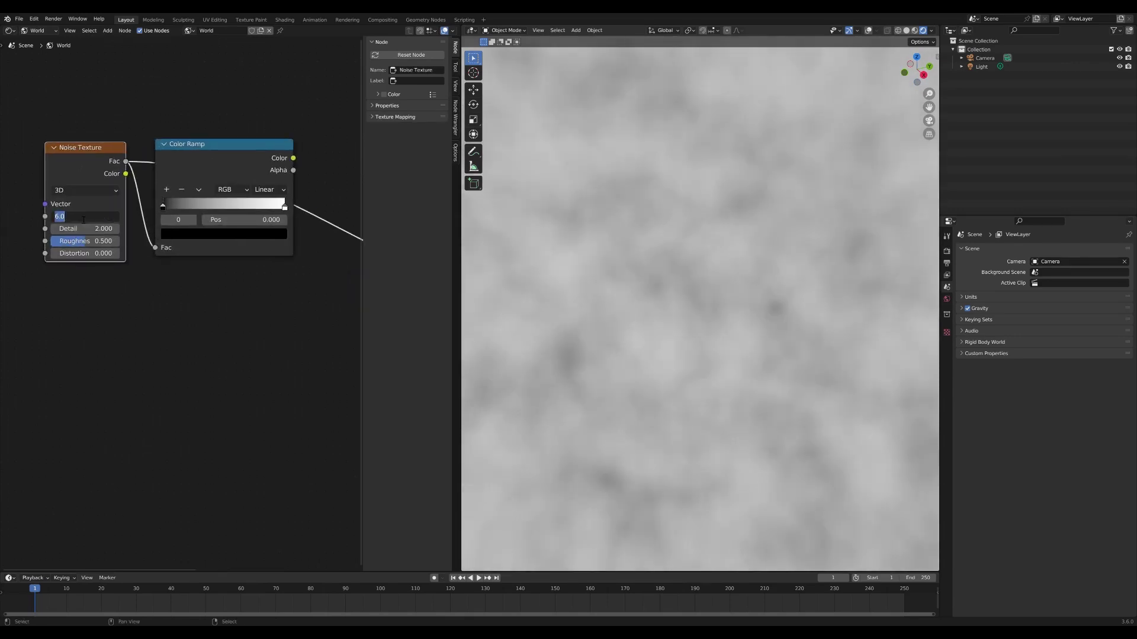
pyautogui.write('250')
pyautogui.press('Return')
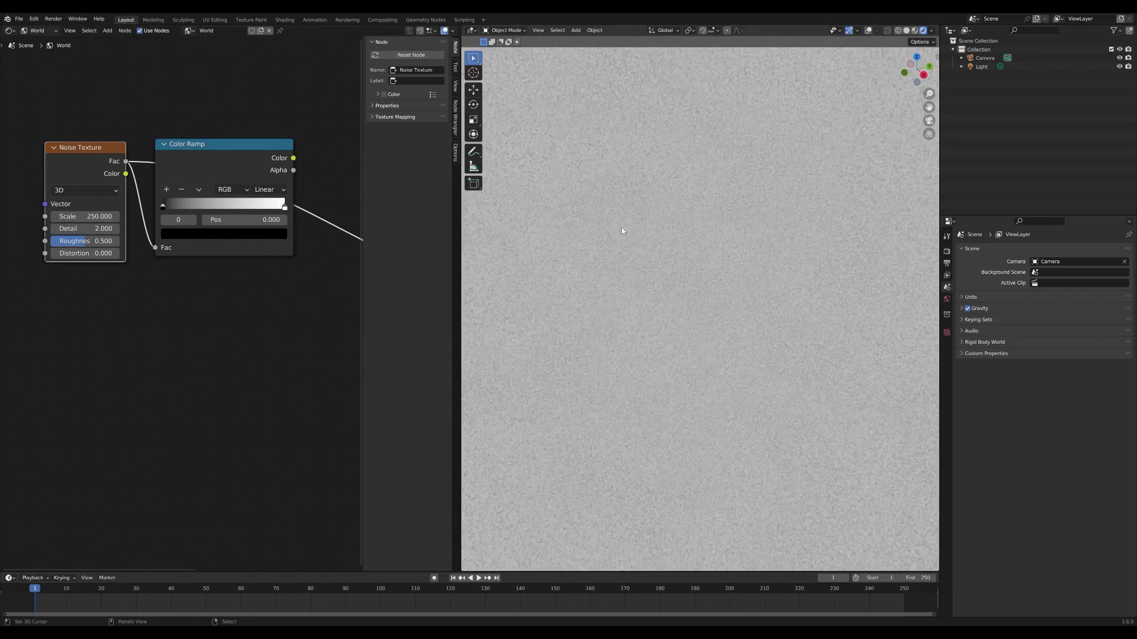
pyautogui.click(87, 232)
pyautogui.write('4')
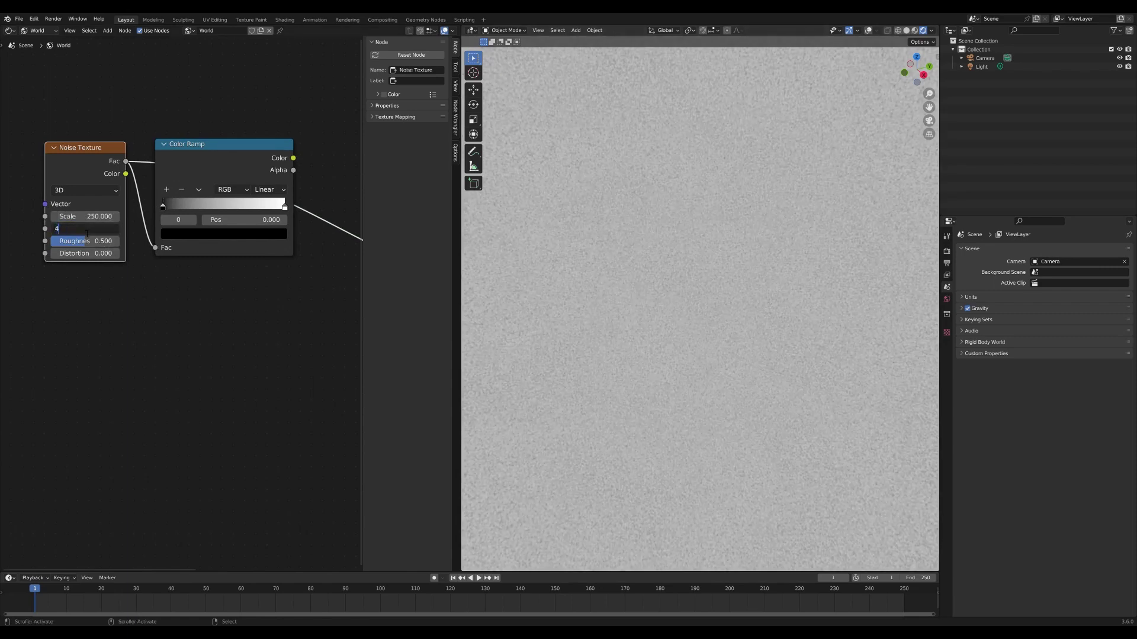
pyautogui.press('Return')
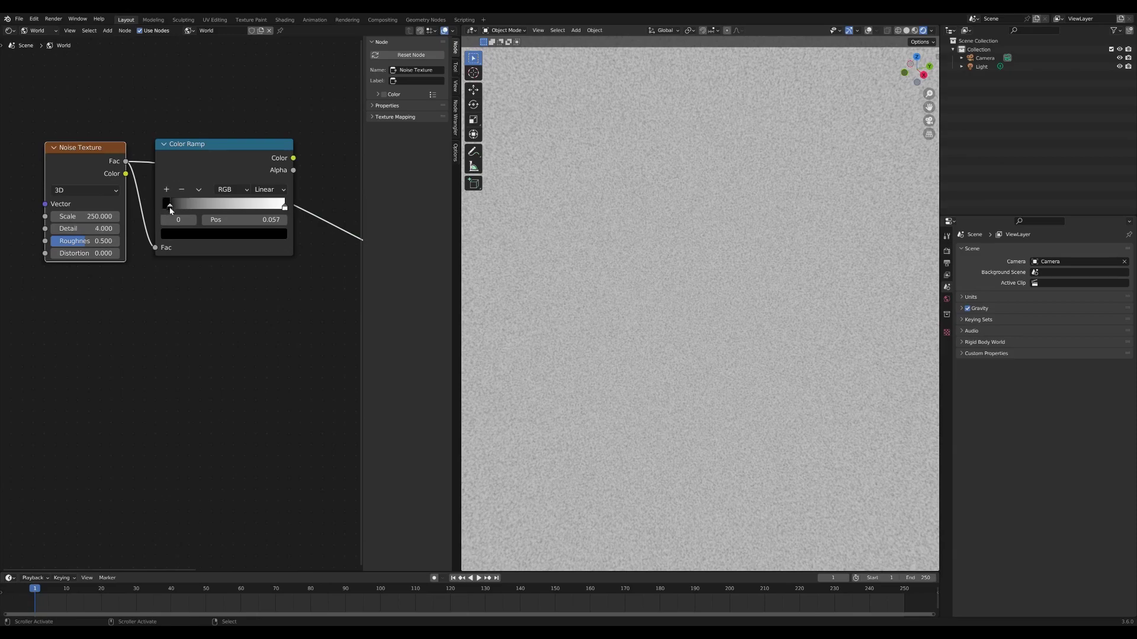
# Preview the Color Ramp and bring its stops closer together, with the black stop at about 0.637, to isolate star-like specks.
pyautogui.keyDown('ctrl'); pyautogui.keyDown('shift'); pyautogui.click(216, 154); pyautogui.keyUp('shift'); pyautogui.keyUp('ctrl')
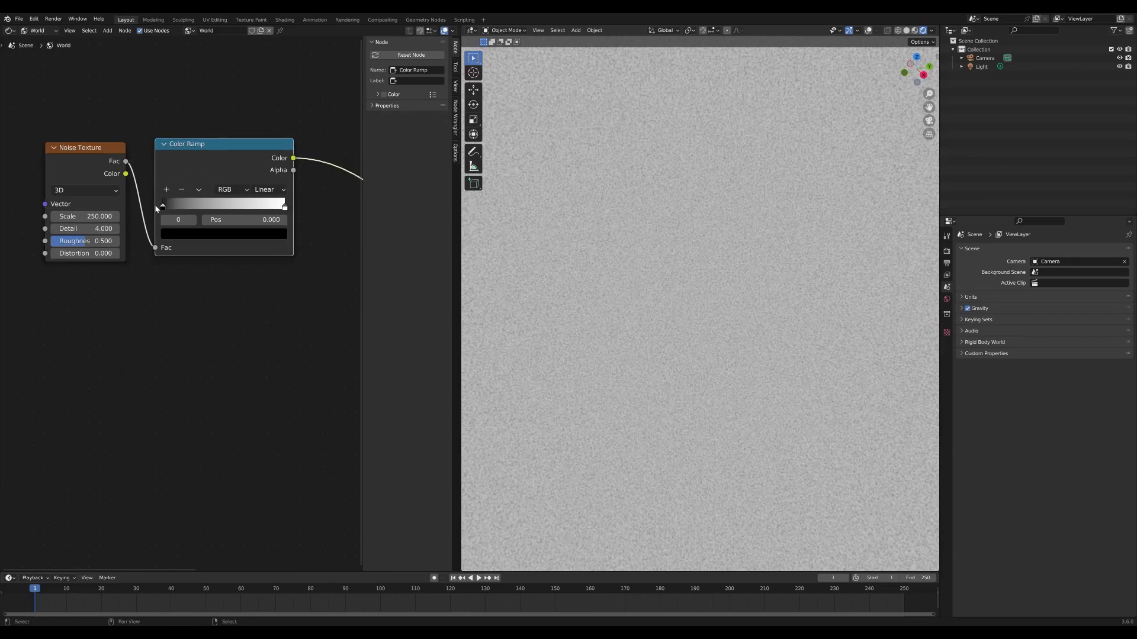
pyautogui.moveTo(162, 206); pyautogui.dragTo(231, 213)
pyautogui.click(281, 206)
# Set the Noise Texture's Detail to 2 and shift the Color Ramp's black stop slightly closer to the white stop.
pyautogui.click(108, 230)
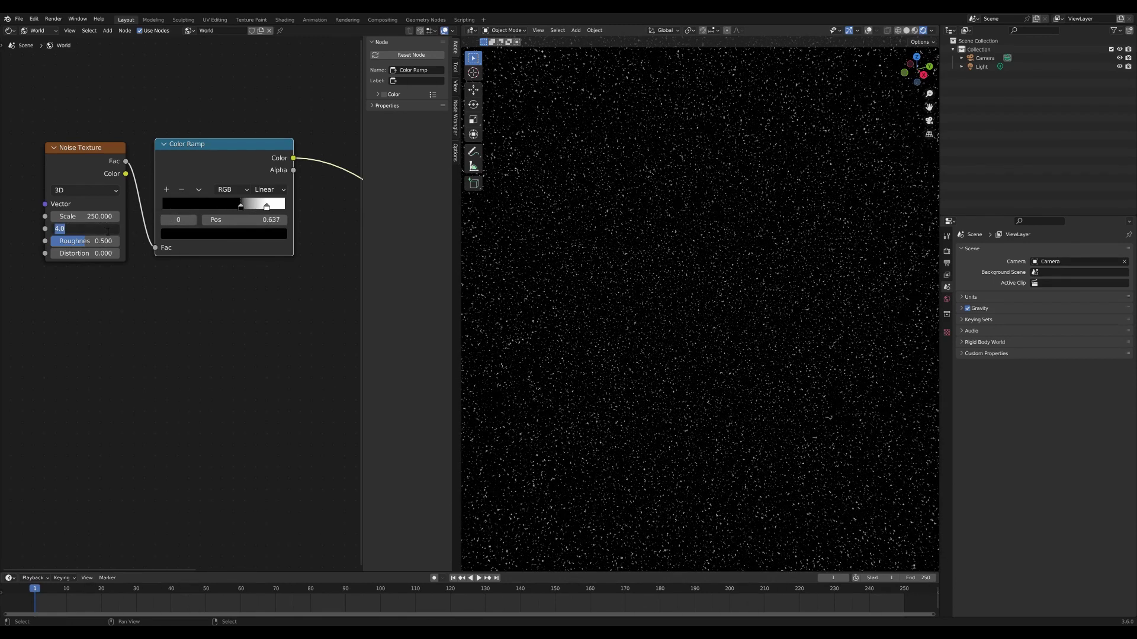
pyautogui.write('2')
pyautogui.press('Return')
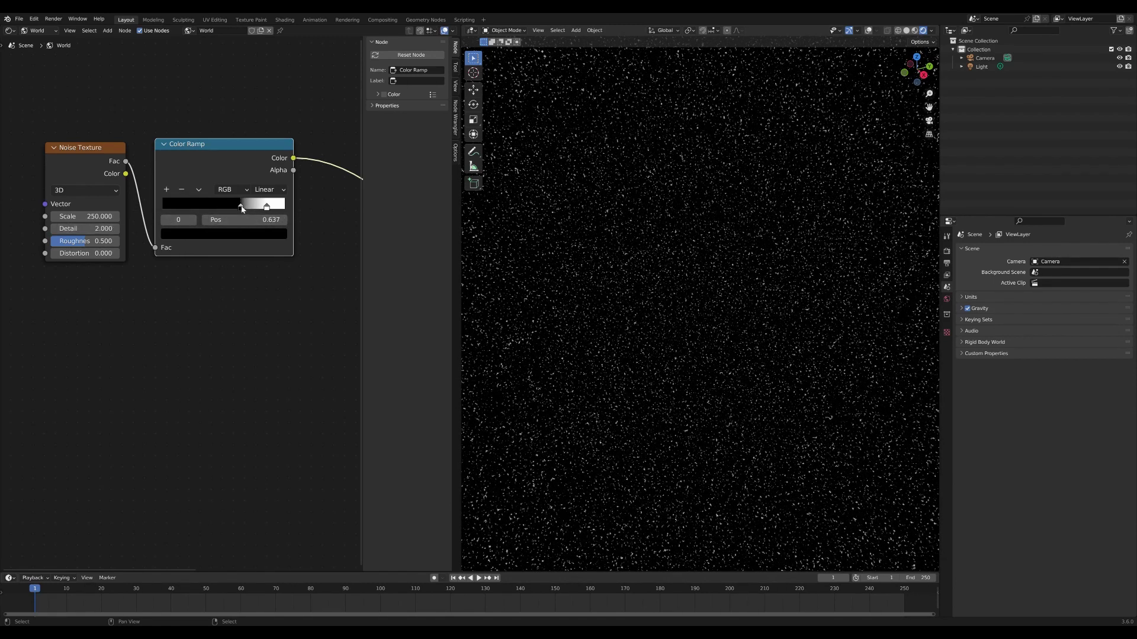
pyautogui.moveTo(241, 208); pyautogui.dragTo(246, 209)
pyautogui.scroll(-2, 219, 165)
pyautogui.click(253, 135)
# Group the Noise Texture and Color Ramp in a frame labelled "Stars" and move it away from the Background node.
pyautogui.scroll(-1, 253, 134)
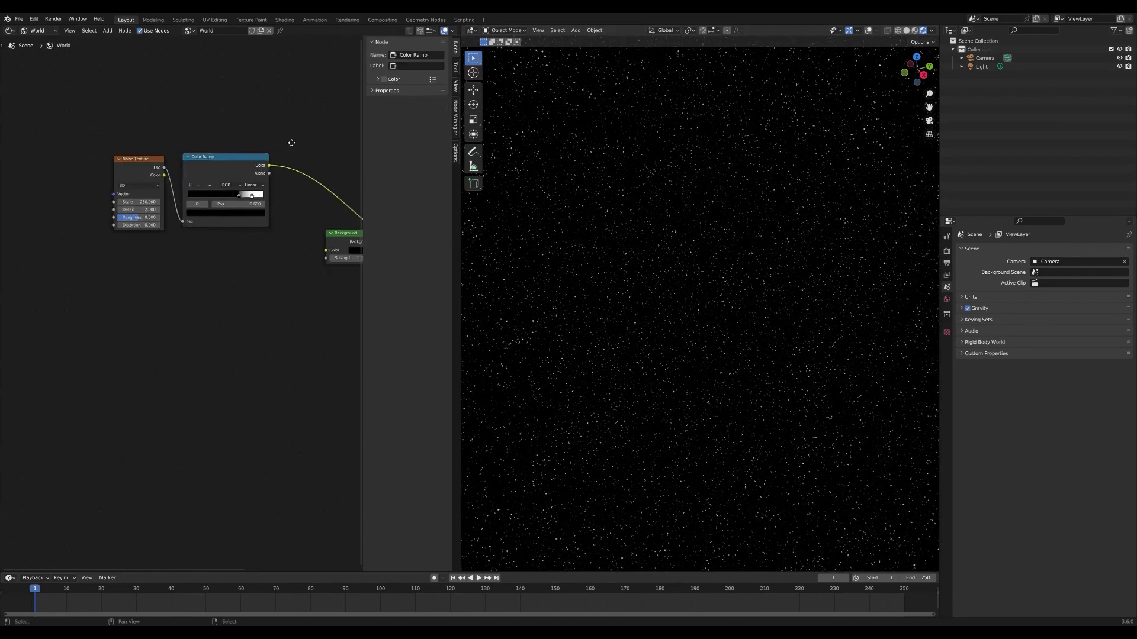
pyautogui.moveTo(289, 142); pyautogui.dragTo(241, 170, button='middle')
pyautogui.moveTo(60, 167); pyautogui.dragTo(228, 275)
pyautogui.hotkey('ctrl', 'j')
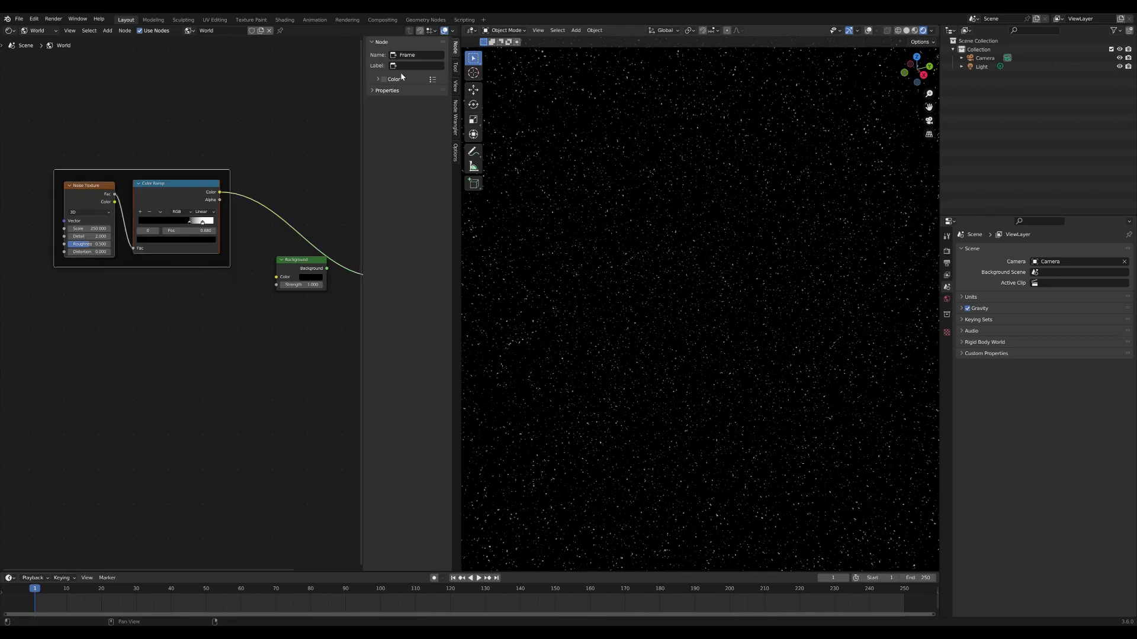
pyautogui.write('Stars')
pyautogui.press('Return')
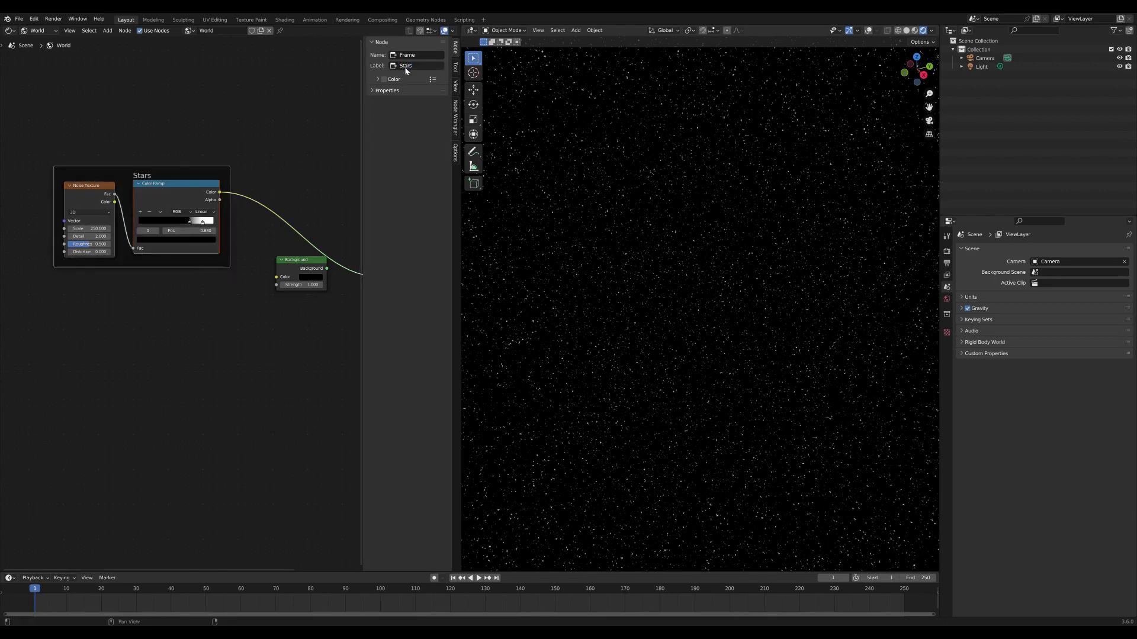
pyautogui.moveTo(190, 173); pyautogui.dragTo(123, 160)
pyautogui.click(115, 112)
# Add a second Noise Texture node below the Stars frame.
pyautogui.scroll(-1, 84, 265)
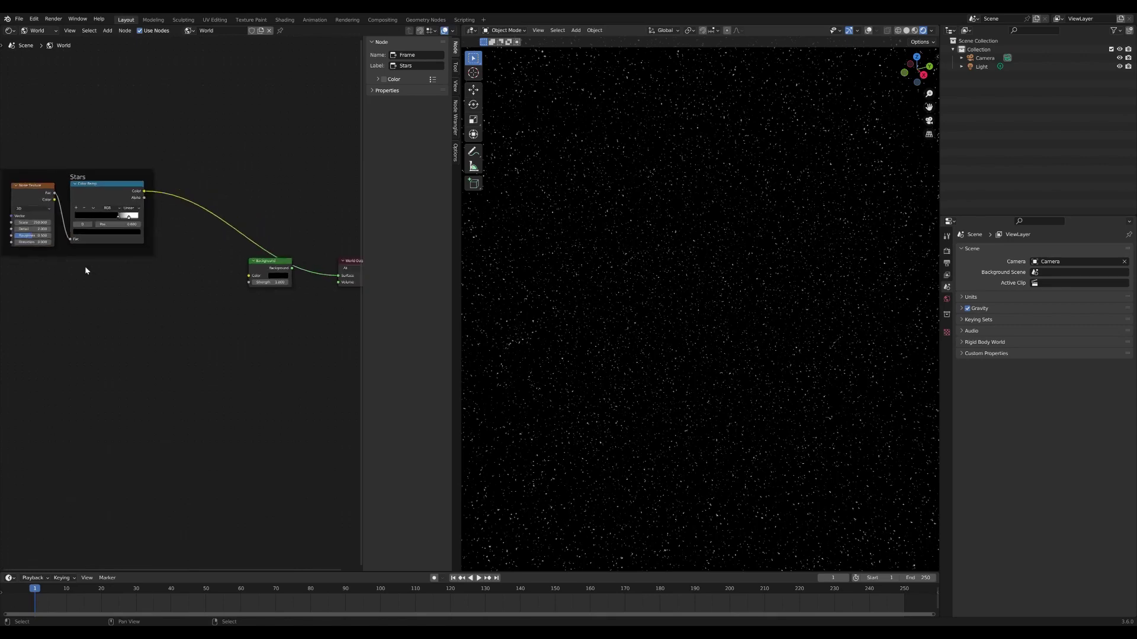
pyautogui.moveTo(84, 266); pyautogui.dragTo(178, 239, button='middle')
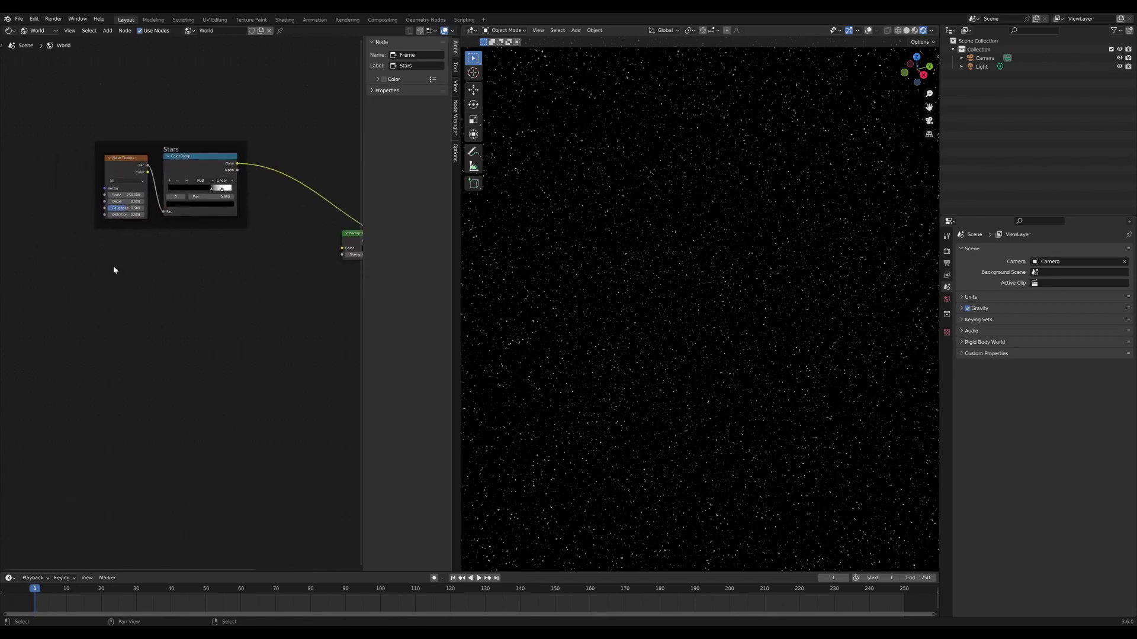
pyautogui.hotkey('shift', 'a')
pyautogui.click(82, 279)
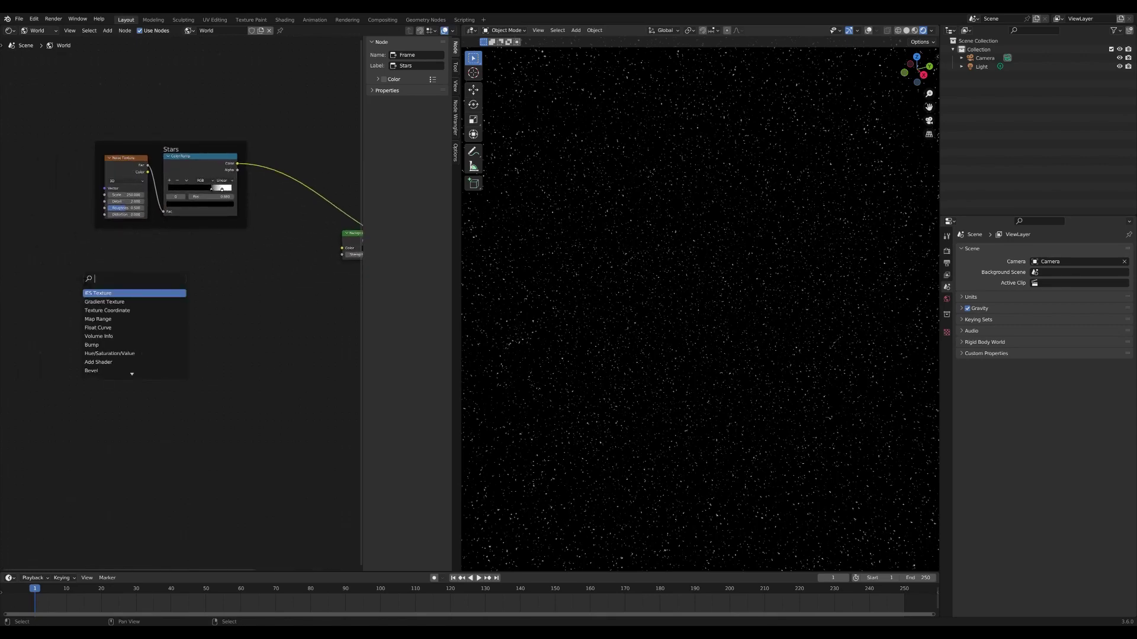
pyautogui.write('noise')
pyautogui.press('Return')
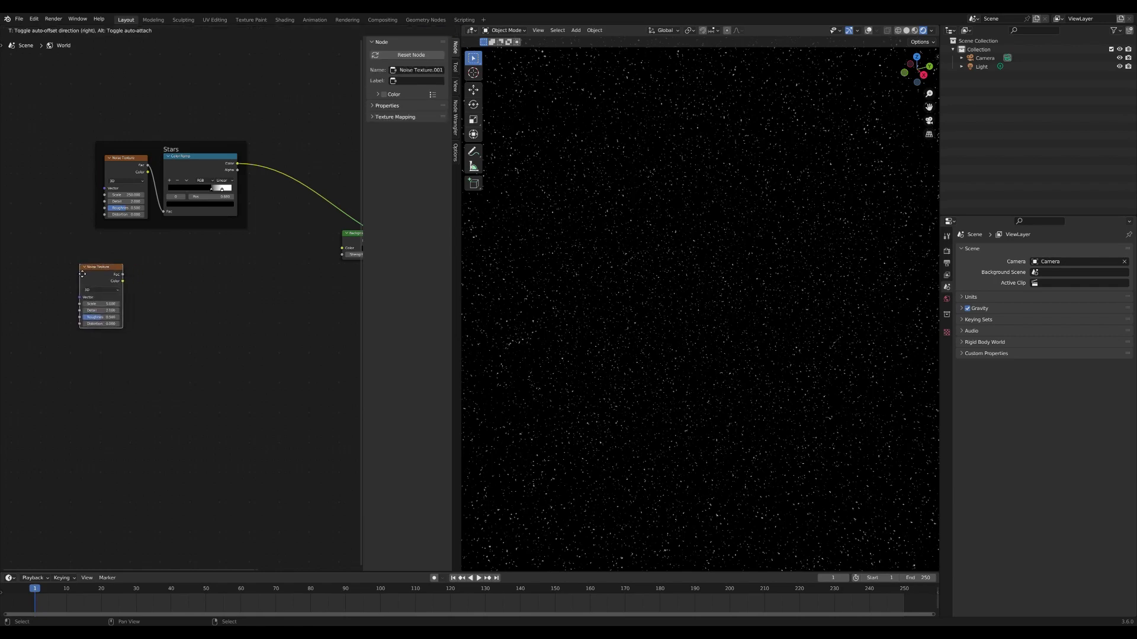
pyautogui.click(33, 264)
# Add a Color Ramp node beside the second Noise Texture, below the Stars frame.
pyautogui.hotkey('shift', 'a')
pyautogui.click(106, 261)
pyautogui.write('co')
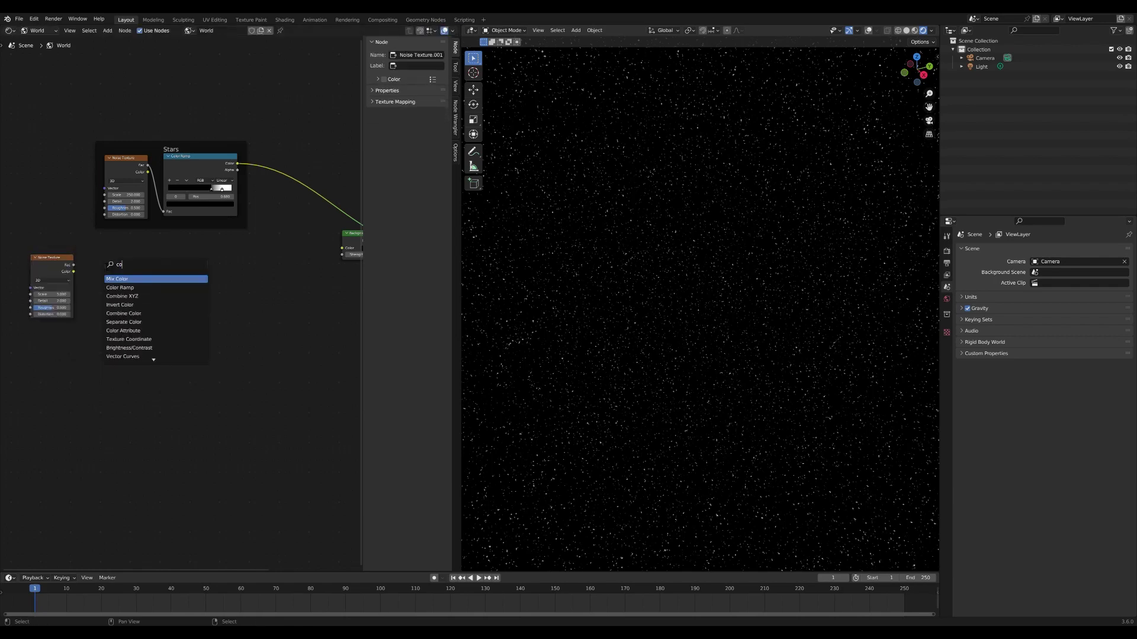
pyautogui.write('lor ramp')
pyautogui.press('Return')
pyautogui.click(97, 264)
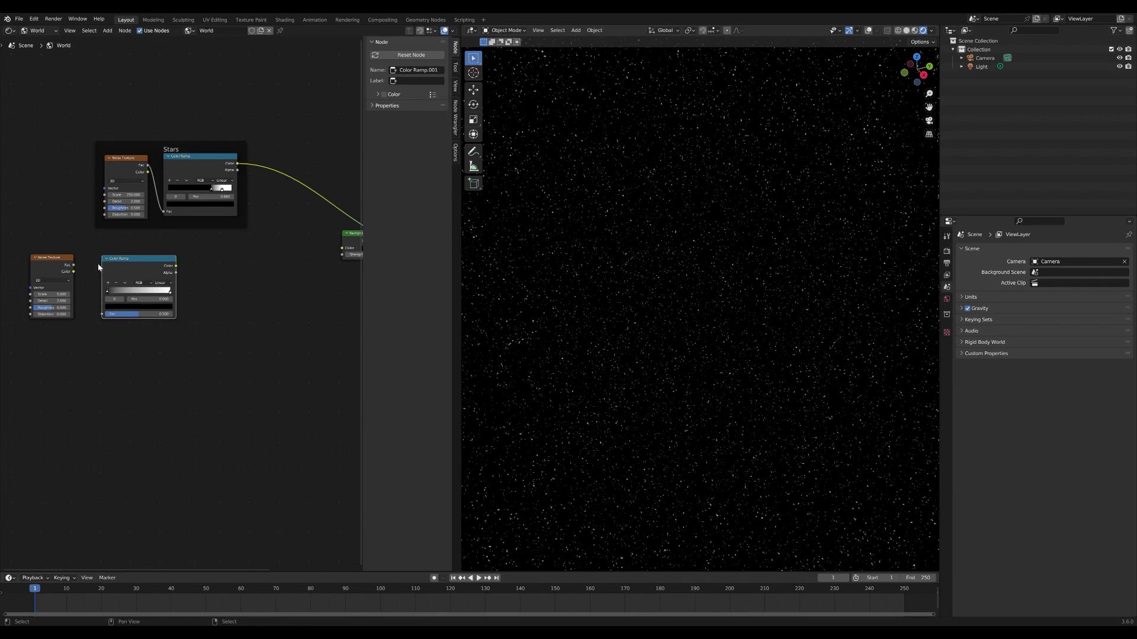
# Duplicate the unframed Noise Texture and Color Ramp together and place the copies directly below the originals.
pyautogui.keyDown('shift'); pyautogui.click(52, 258); pyautogui.keyUp('shift')
pyautogui.hotkey('shift', 'd')
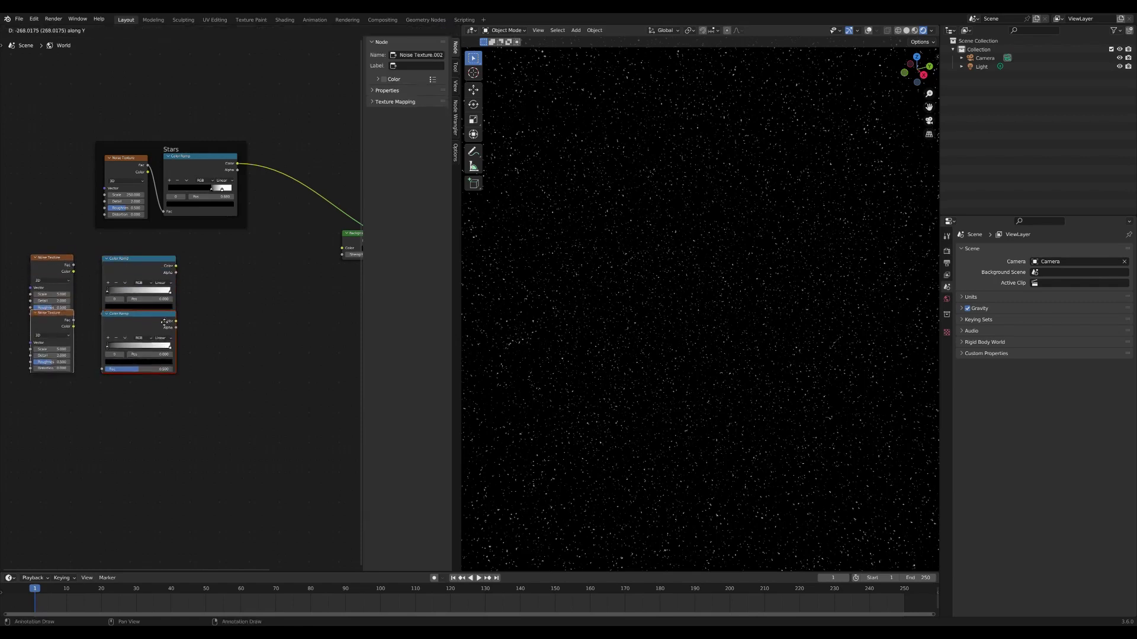
pyautogui.click(138, 356)
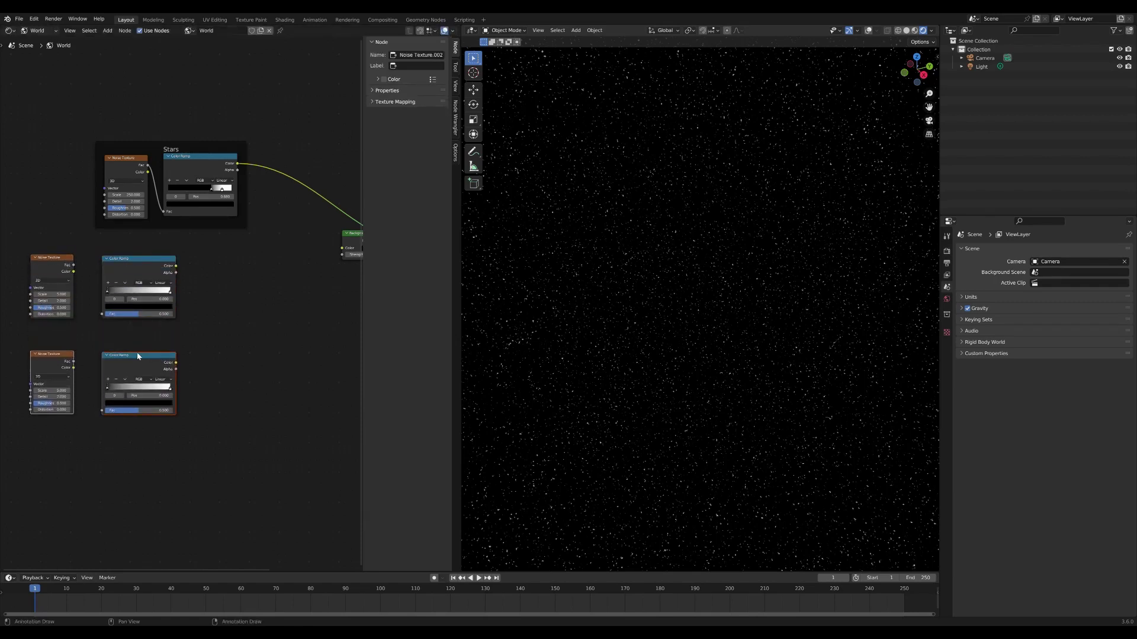
# Connect the Fac output of both unframed Noise Textures to the Fac input of their neighbouring Color Ramps.
pyautogui.moveTo(85, 354); pyautogui.dragTo(147, 305, button='middle')
pyautogui.scroll(2, 147, 304)
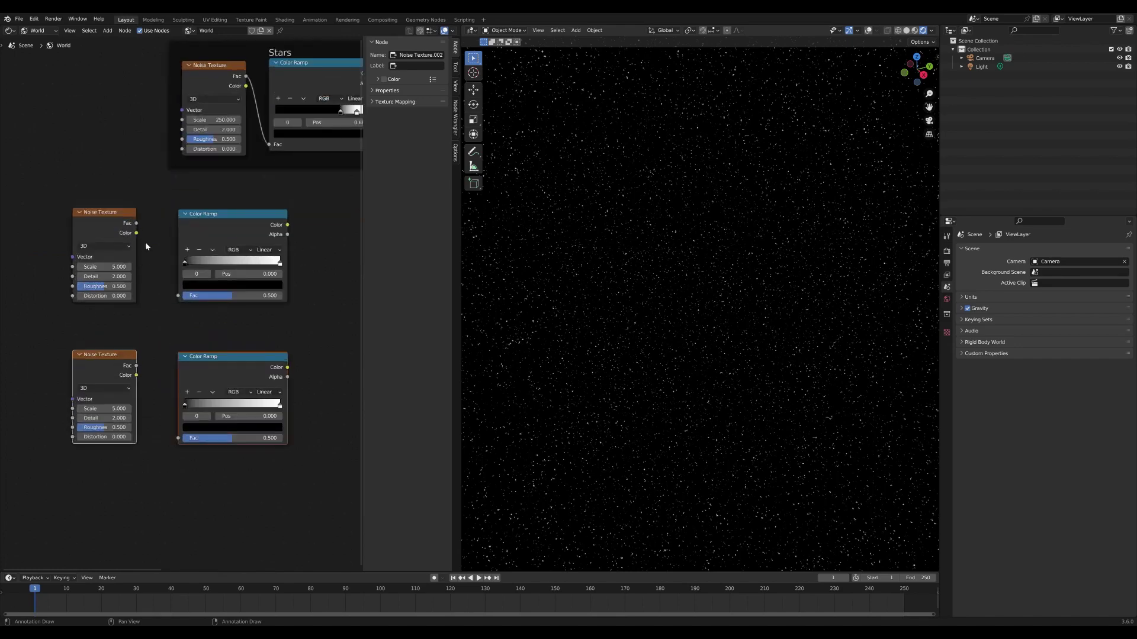
pyautogui.moveTo(135, 224); pyautogui.dragTo(179, 295)
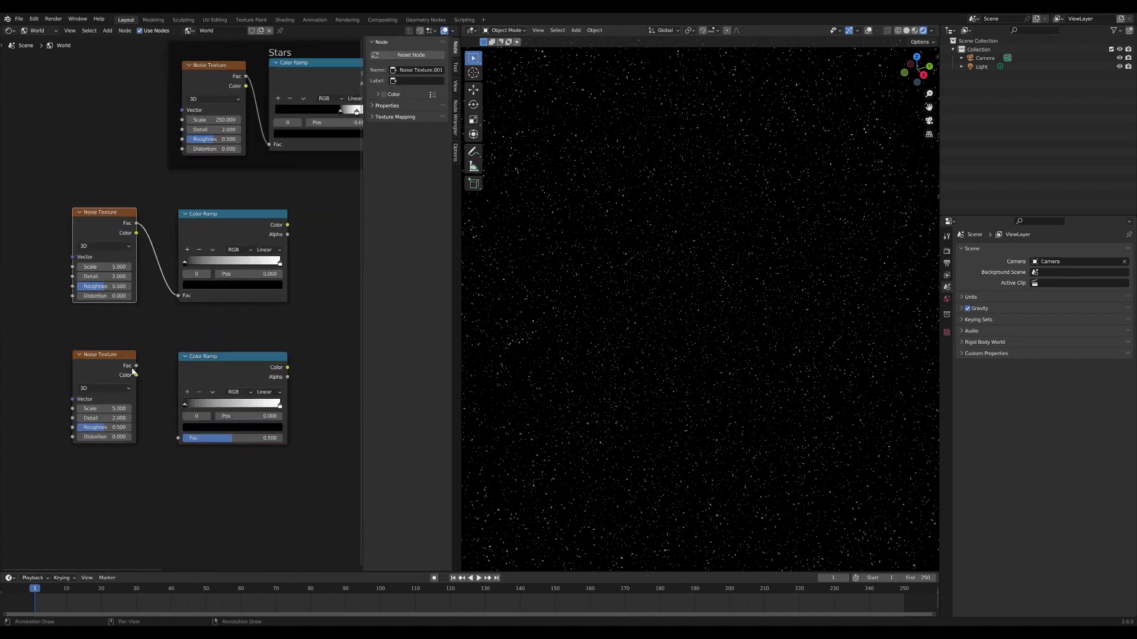
pyautogui.moveTo(136, 366); pyautogui.dragTo(177, 437)
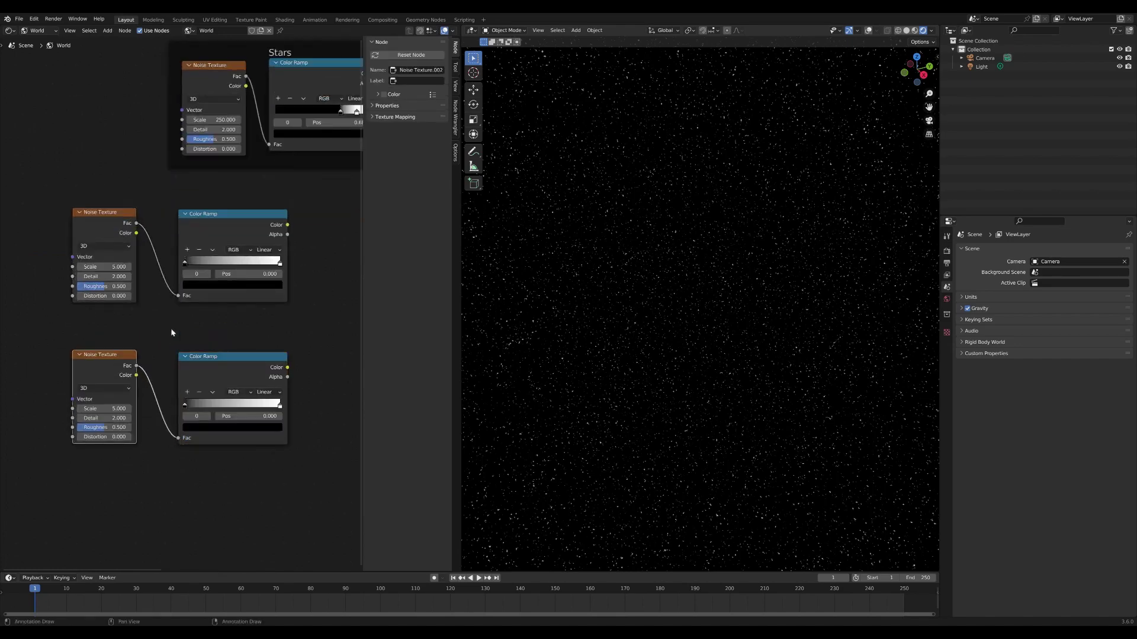
# Move the middle Color Ramp closer to its Noise Texture, preview it, and set that Noise Texture's Detail to 9.
pyautogui.moveTo(221, 218); pyautogui.dragTo(203, 216)
pyautogui.keyDown('ctrl'); pyautogui.keyDown('shift'); pyautogui.click(213, 214); pyautogui.keyUp('shift'); pyautogui.keyUp('ctrl')
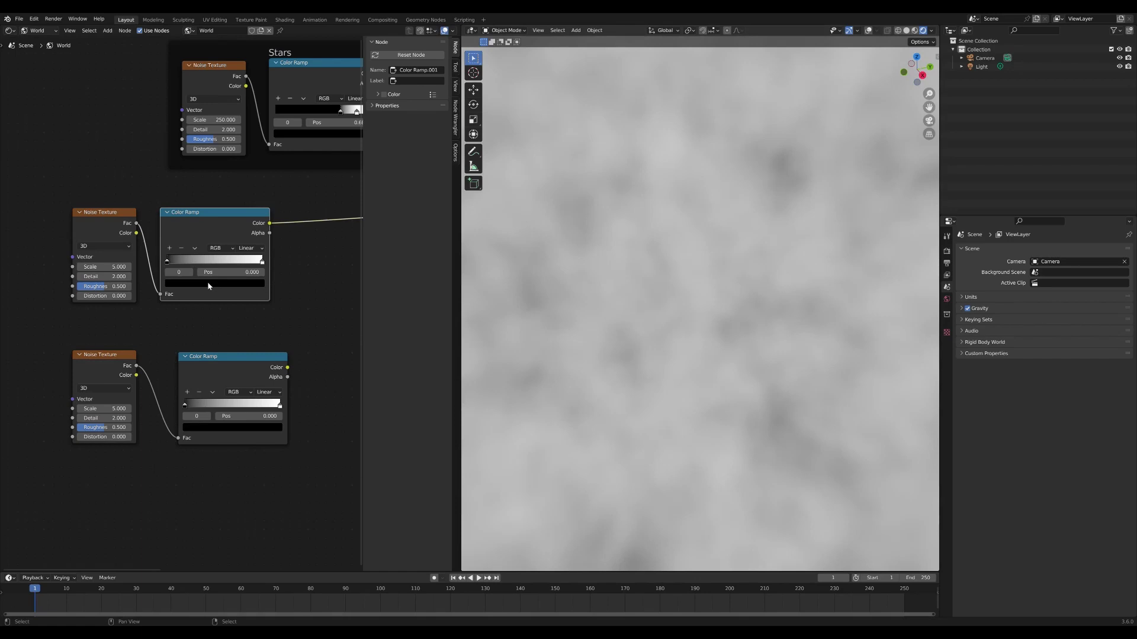
pyautogui.scroll(2, 127, 275)
pyautogui.click(115, 278)
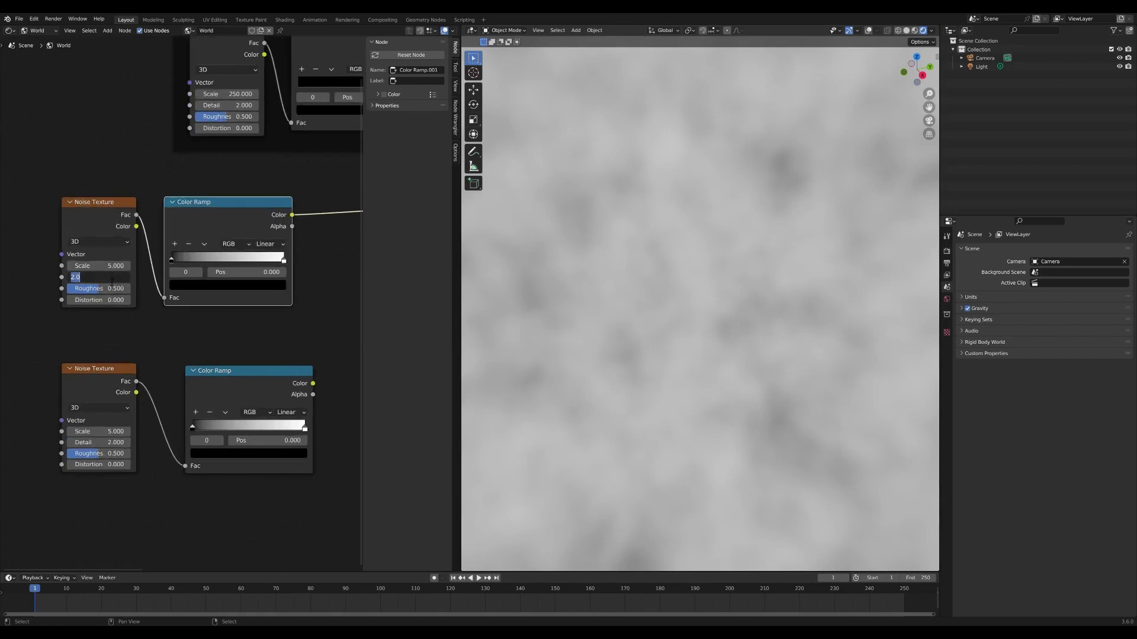
pyautogui.write('6')
pyautogui.press('Return')
pyautogui.click(115, 279)
pyautogui.write('9')
pyautogui.press('Return')
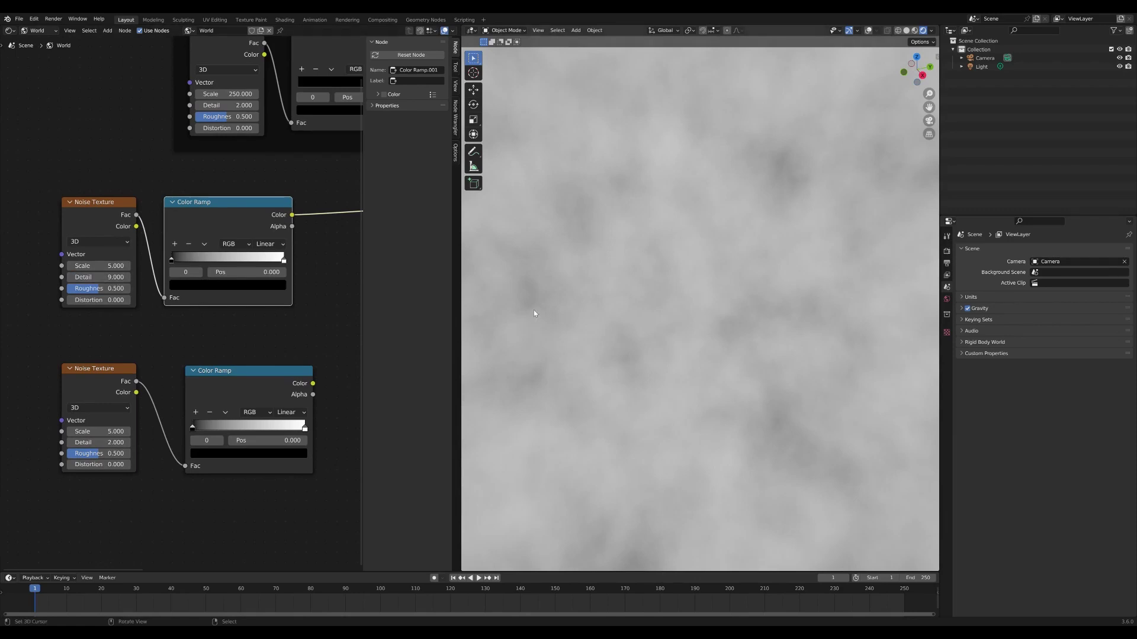
# Raise the middle Noise Texture's Roughness to about 0.892 and bring its Color Ramp's stops together, with the black stop at about 0.462.
pyautogui.click(83, 289)
pyautogui.write('0.671')
pyautogui.moveTo(109, 288); pyautogui.dragTo(124, 288)
pyautogui.moveTo(664, 286); pyautogui.dragTo(654, 259, button='middle')
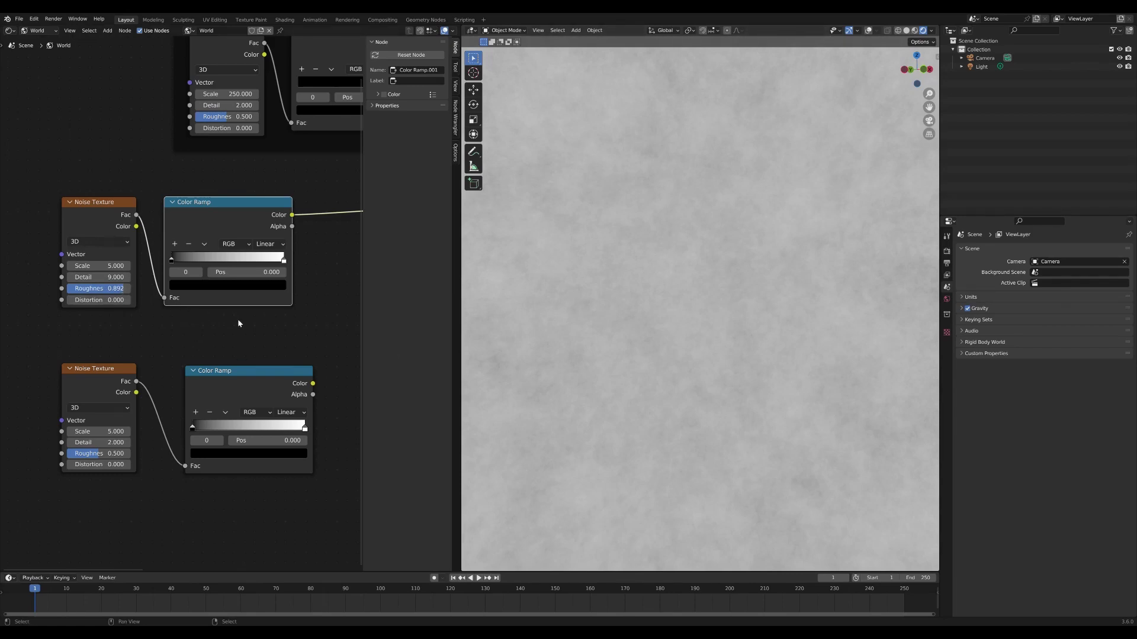
pyautogui.moveTo(250, 307); pyautogui.dragTo(220, 317, button='middle')
pyautogui.moveTo(143, 270); pyautogui.dragTo(194, 270)
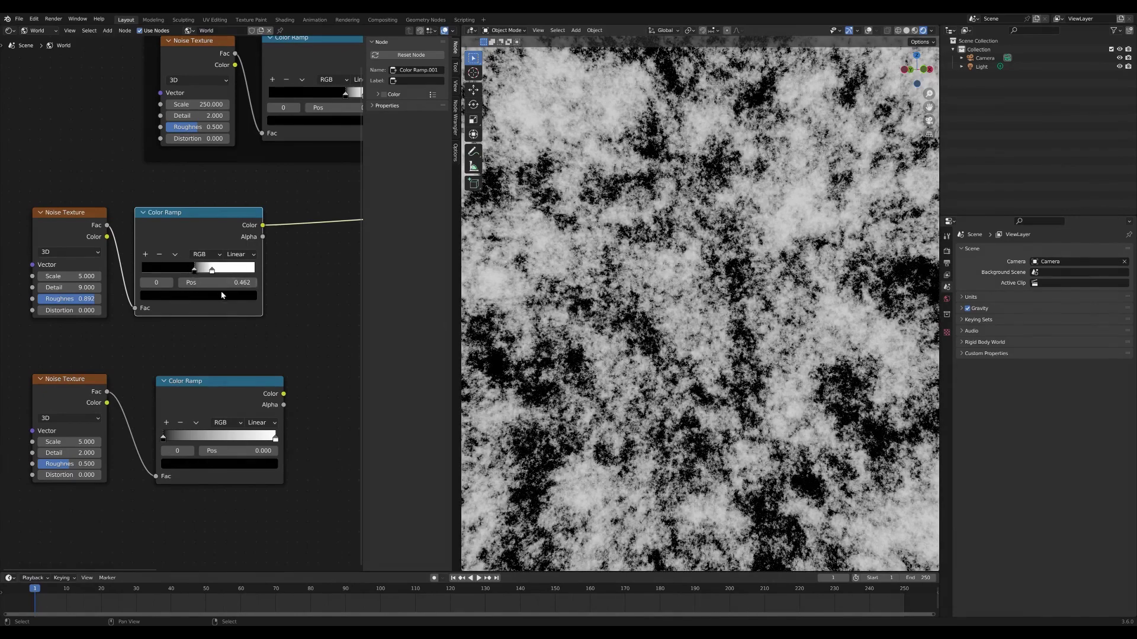
# Align the bottom Color Ramp under the middle one and preview its output.
pyautogui.scroll(-5, 261, 296)
pyautogui.moveTo(294, 296); pyautogui.dragTo(254, 279, button='middle')
pyautogui.moveTo(205, 333); pyautogui.dragTo(190, 331)
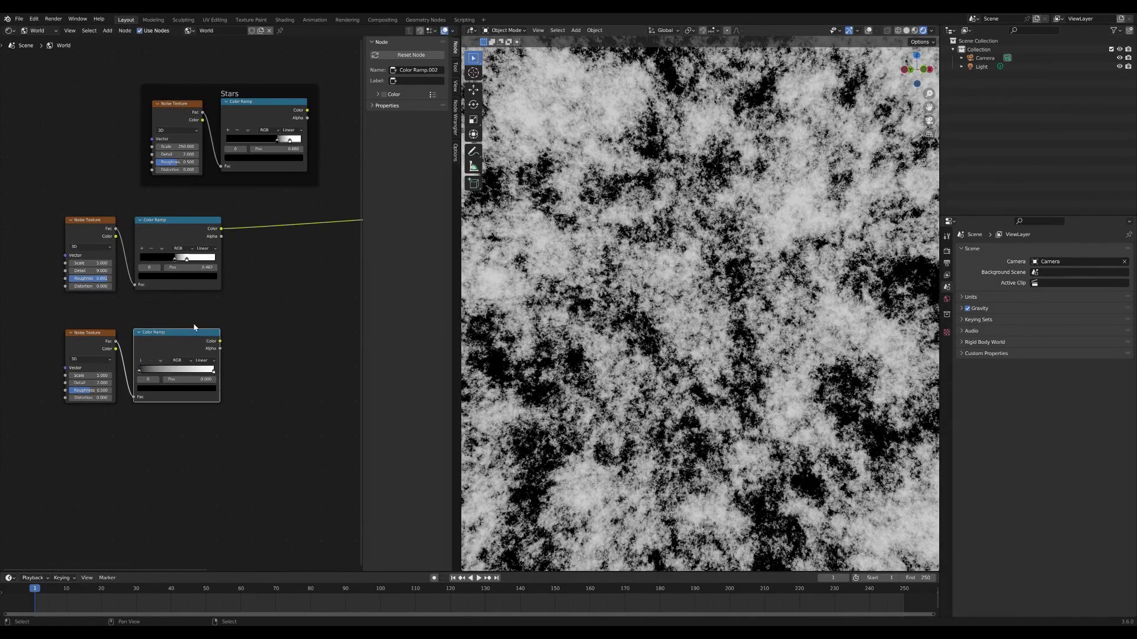
pyautogui.scroll(3, 182, 296)
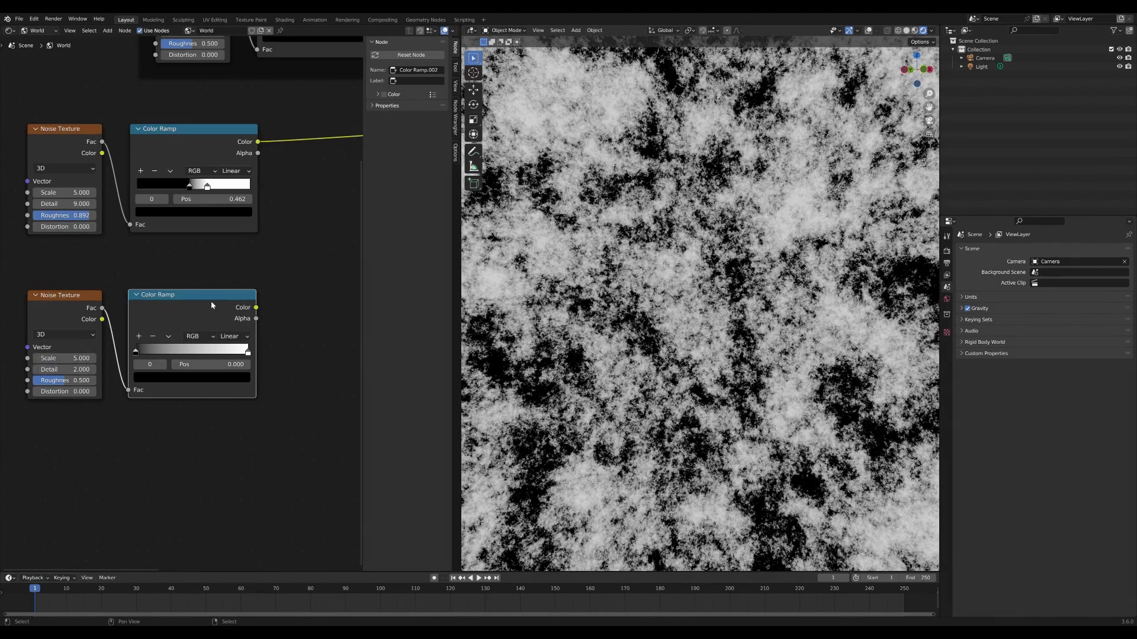
pyautogui.keyDown('ctrl'); pyautogui.keyDown('shift'); pyautogui.click(227, 301); pyautogui.keyUp('shift'); pyautogui.keyUp('ctrl')
# Set the bottom Noise Texture's Scale to 3.3 and its Detail to 8.
pyautogui.click(83, 358)
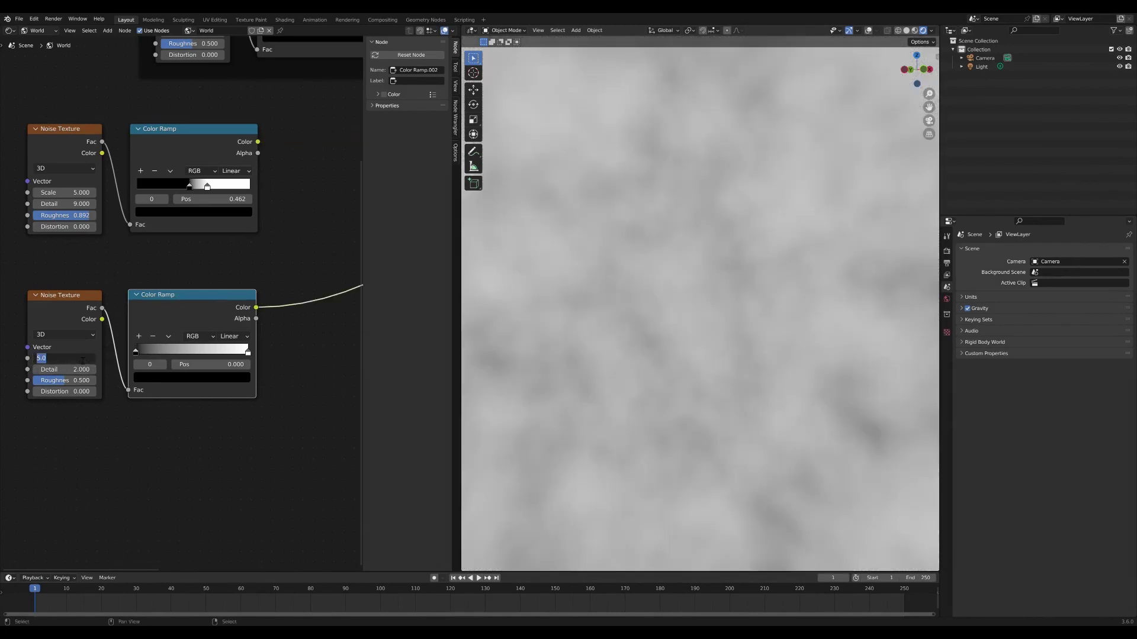
pyautogui.write('3.3')
pyautogui.press('Return')
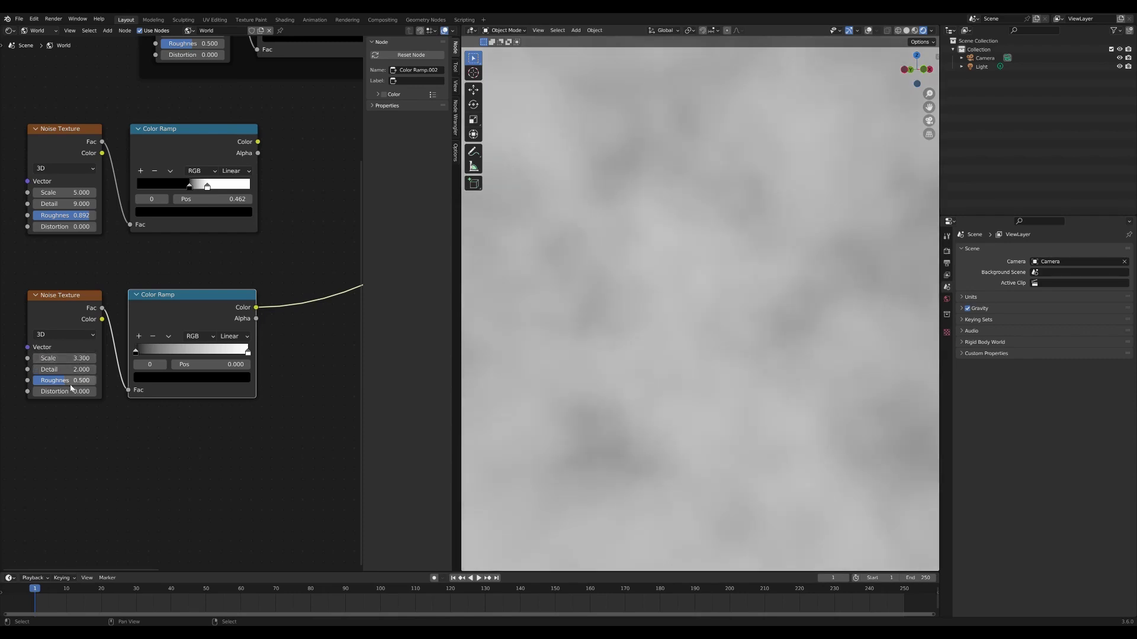
pyautogui.click(81, 370)
pyautogui.write('8')
pyautogui.press('Return')
# Move the bottom Color Ramp's black stop to about 0.338 and colour its white stop fully saturated cyan, hue about 0.525.
pyautogui.moveTo(231, 402); pyautogui.dragTo(205, 404, button='middle')
pyautogui.moveTo(112, 356); pyautogui.dragTo(149, 354)
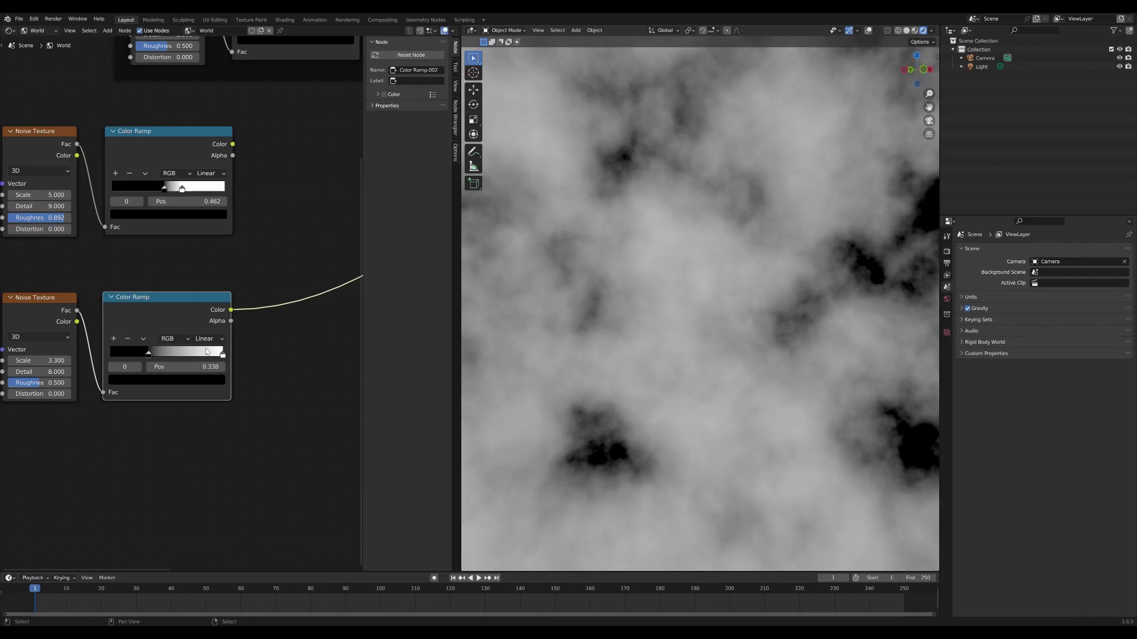
pyautogui.click(223, 354)
pyautogui.click(199, 381)
pyautogui.moveTo(156, 269); pyautogui.dragTo(154, 231)
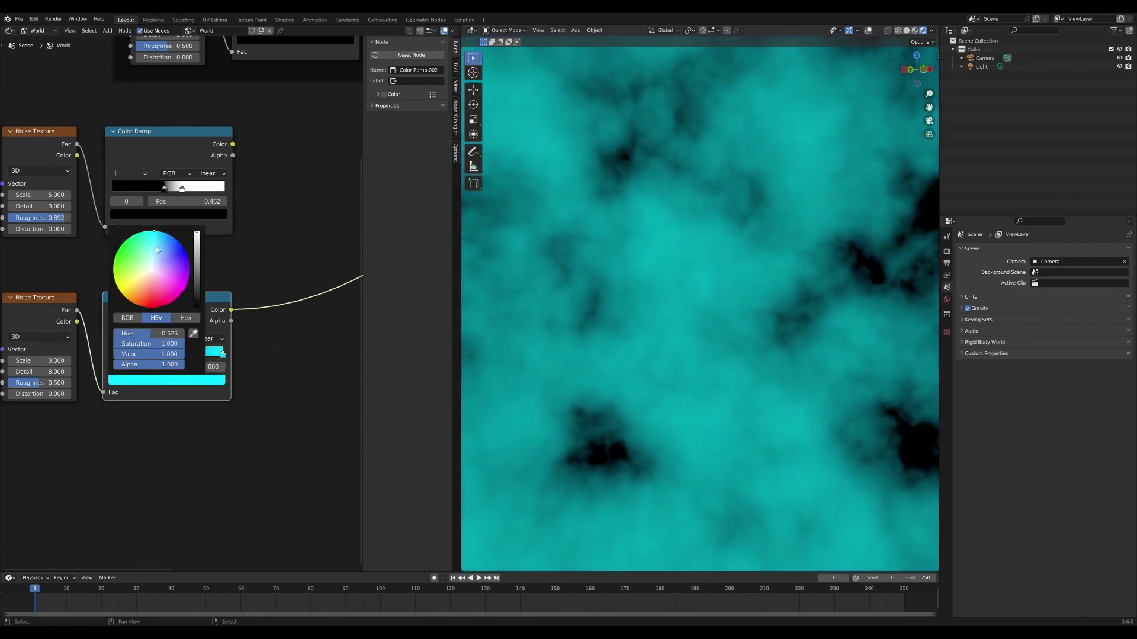
pyautogui.click(203, 404)
# Insert a Mix Color node into the link leaving the cyan Color Ramp.
pyautogui.scroll(-4, 268, 336)
pyautogui.moveTo(279, 282)
pyautogui.mouseDown(button='middle')
pyautogui.moveTo(208, 317)
pyautogui.moveTo(175, 306)
pyautogui.mouseUp(button='middle')
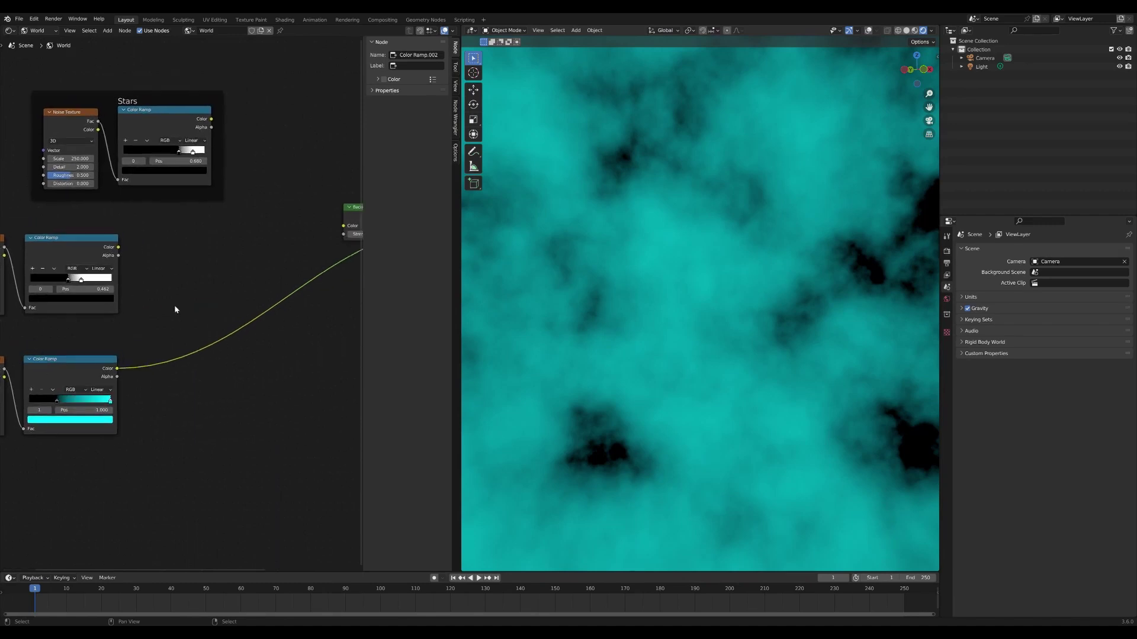
pyautogui.hotkey('shift', 'a')
pyautogui.click(188, 293)
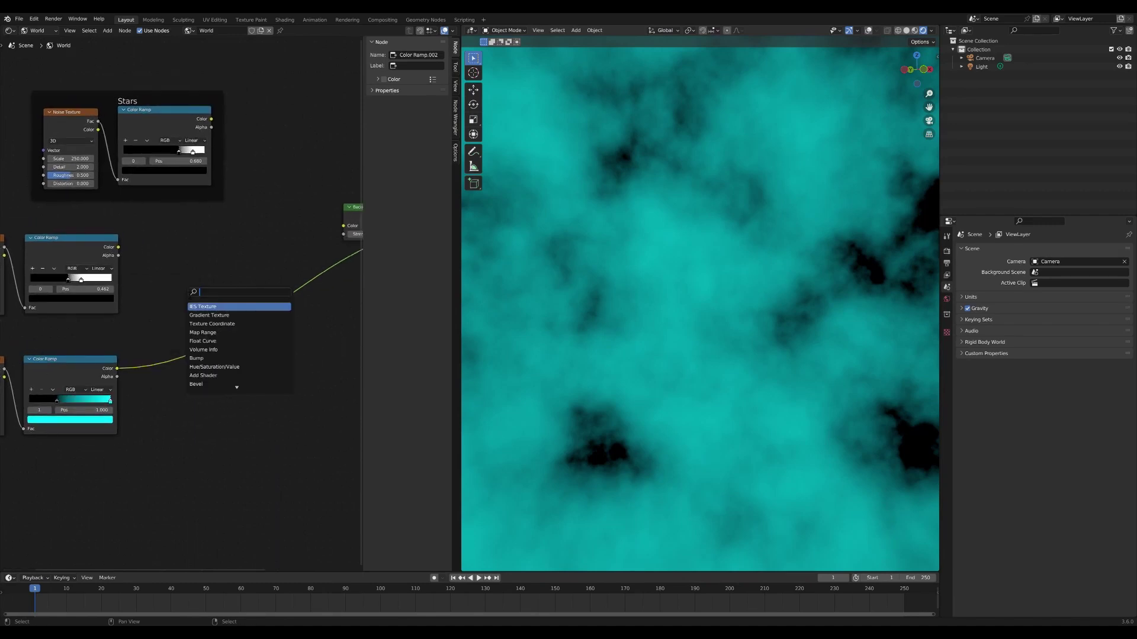
pyautogui.write('mix')
pyautogui.press('Return')
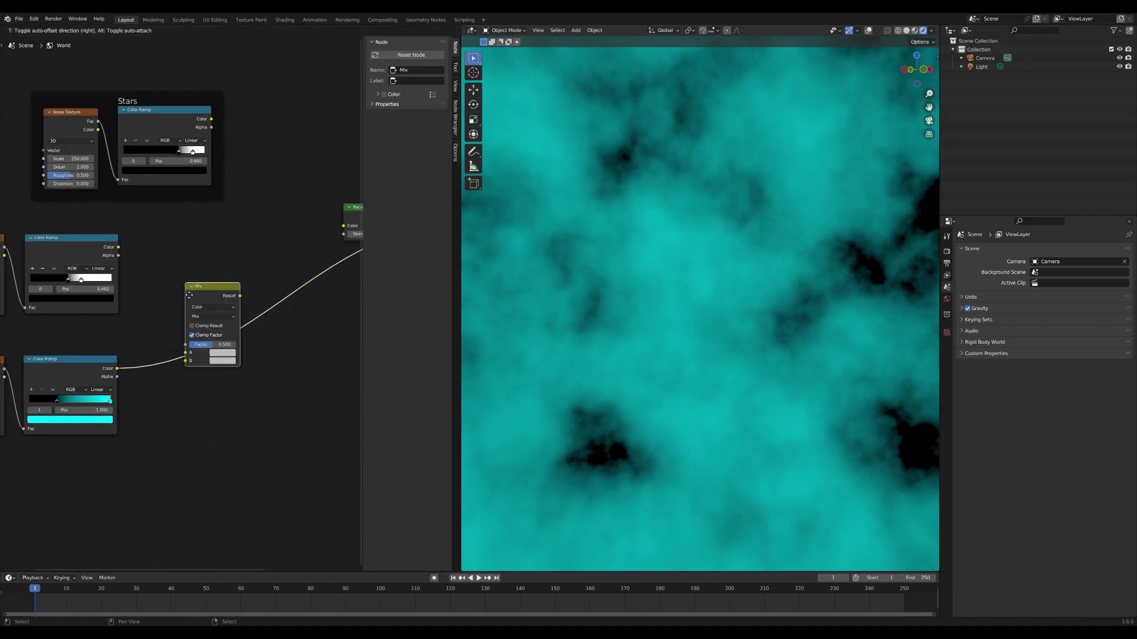
pyautogui.click(189, 293)
# Connect the middle Color Ramp's Color output to the Mix node's B input and move the node closer to the ramps.
pyautogui.scroll(1, 116, 251)
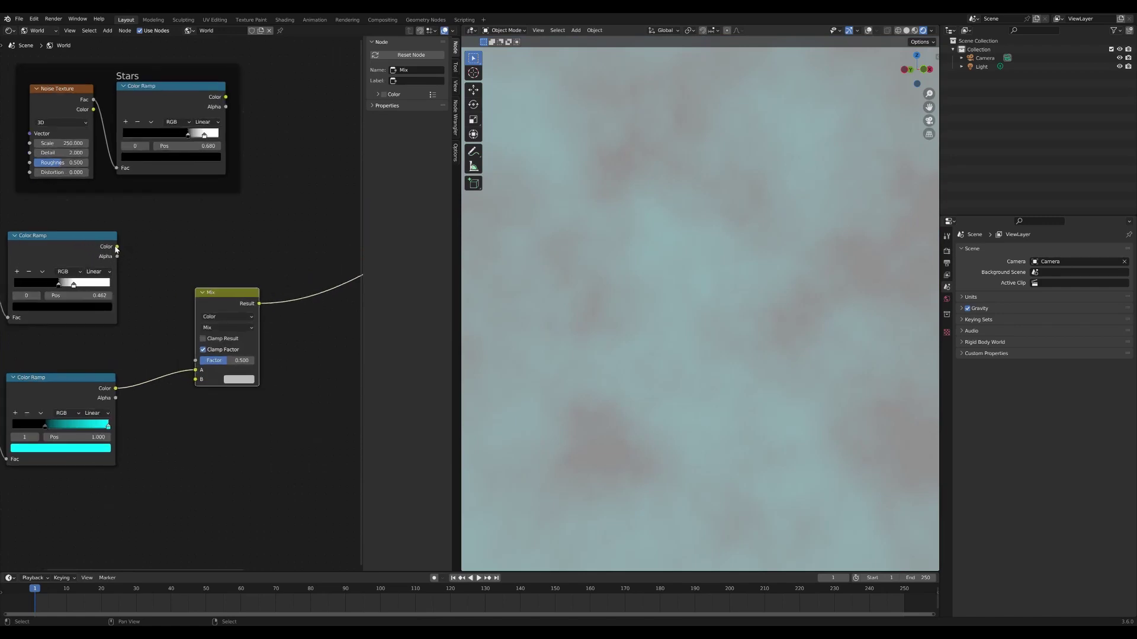
pyautogui.moveTo(117, 248); pyautogui.dragTo(124, 254)
pyautogui.moveTo(153, 319); pyautogui.dragTo(194, 381)
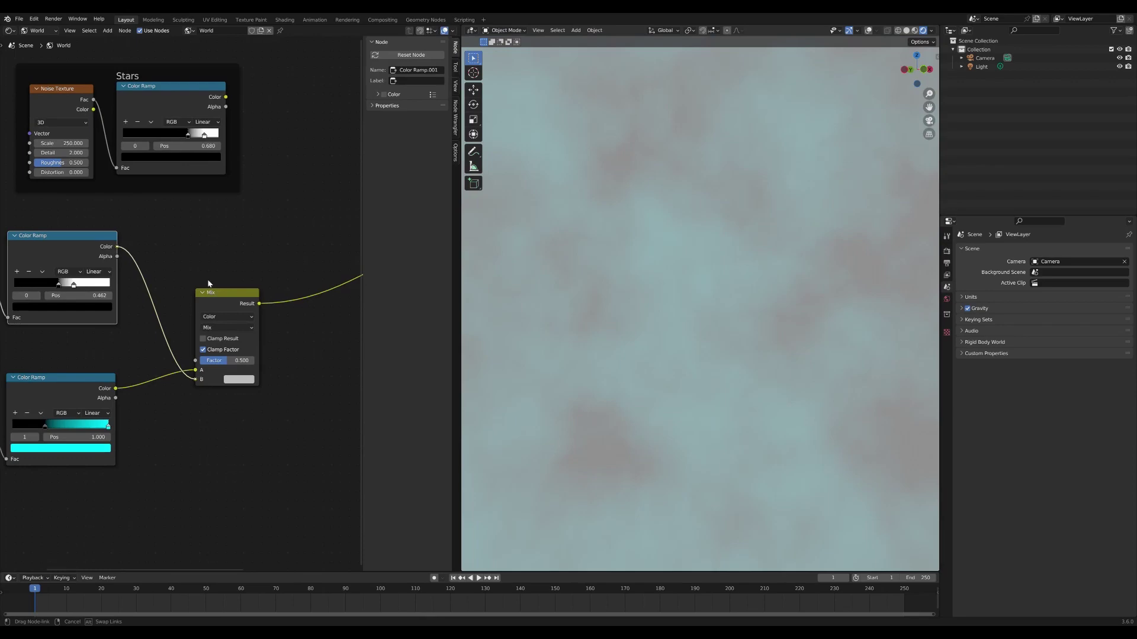
pyautogui.moveTo(217, 289); pyautogui.dragTo(179, 264)
# Set the Mix node's blending mode to Color Dodge and its Factor to 1.
pyautogui.scroll(4, 197, 316)
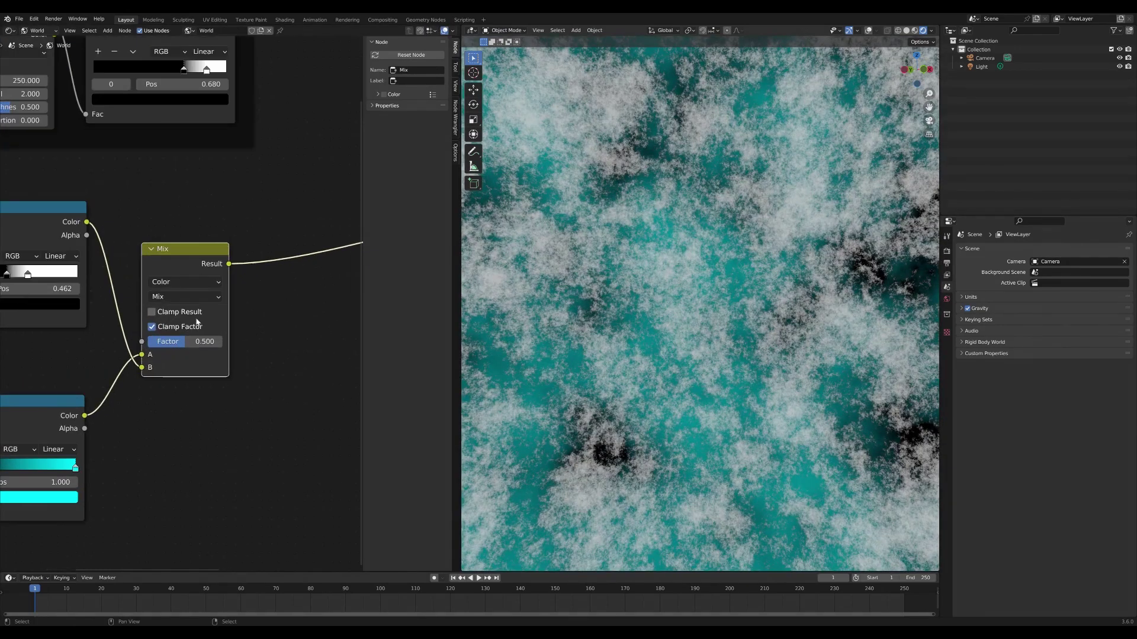
pyautogui.click(186, 297)
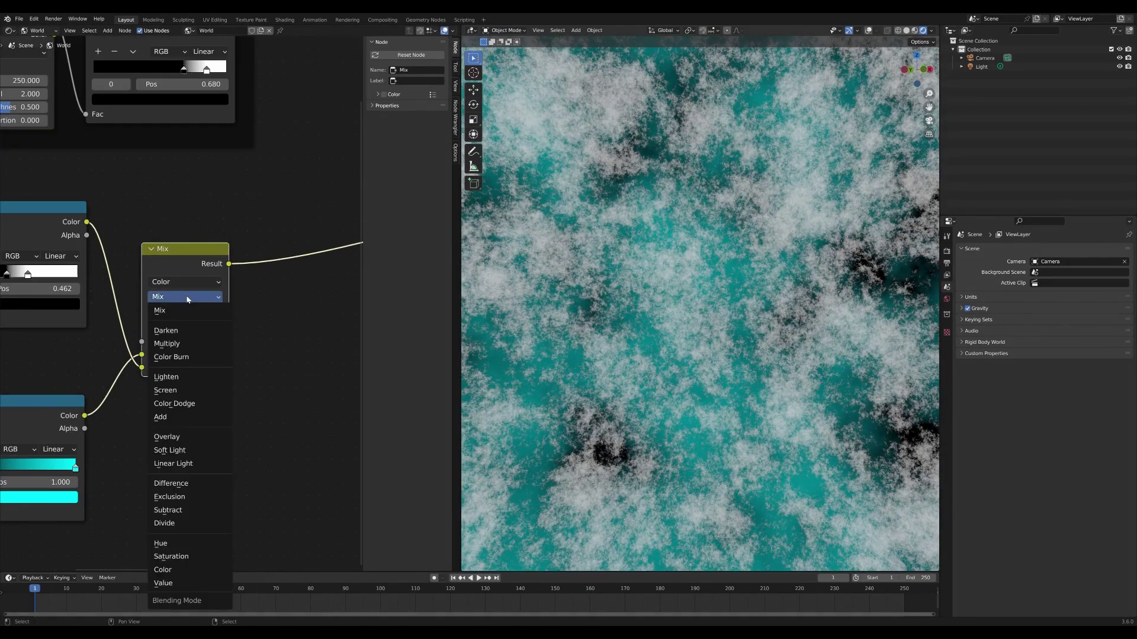
pyautogui.click(189, 403)
pyautogui.scroll(-1, 189, 403)
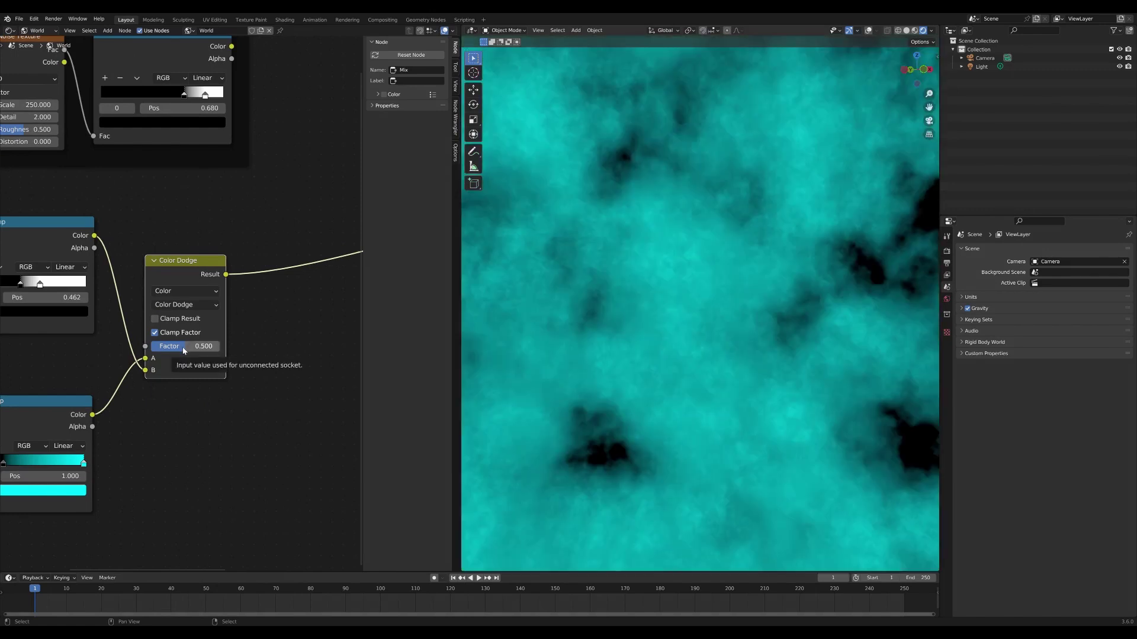
pyautogui.moveTo(183, 348); pyautogui.dragTo(221, 350)
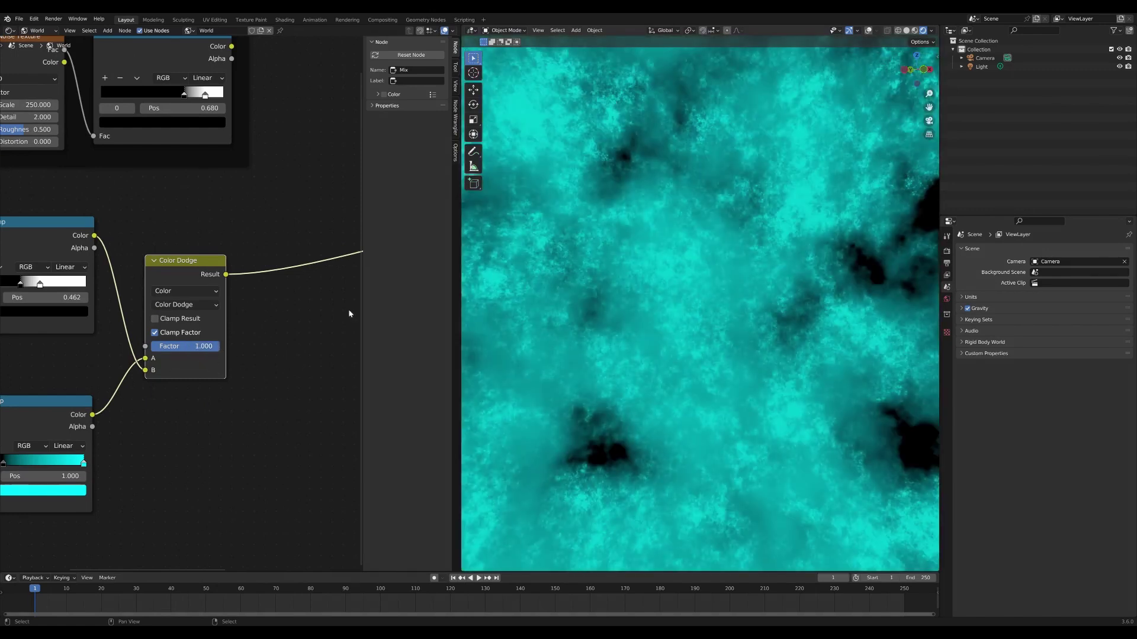
# Soften the middle Color Ramp by moving its white stop to about 0.713.
pyautogui.scroll(-2, 171, 379)
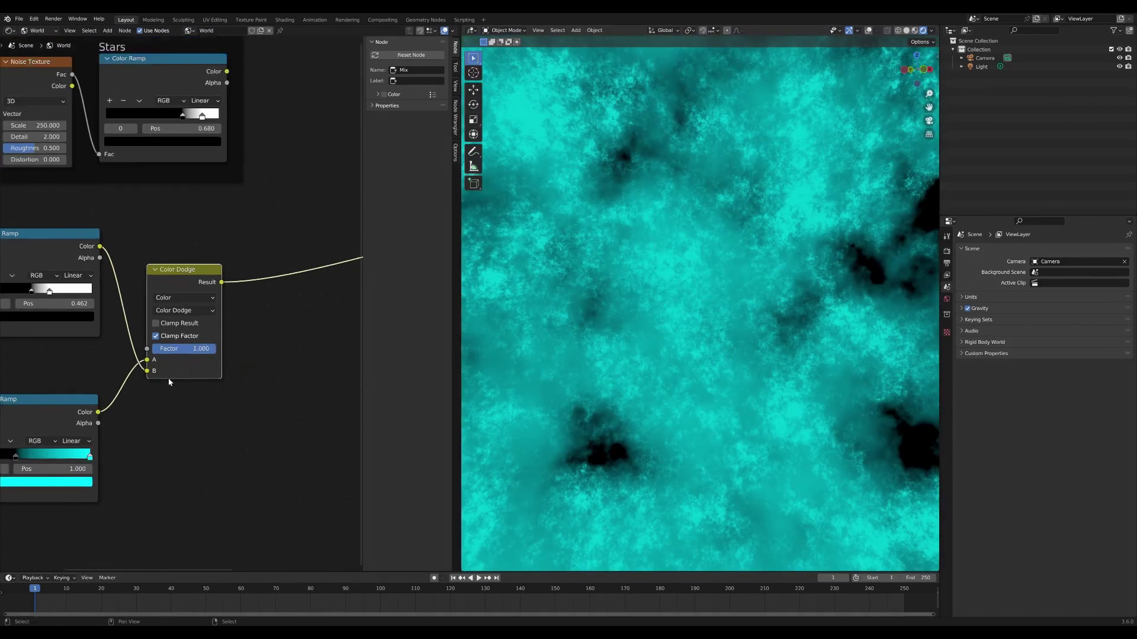
pyautogui.moveTo(169, 369); pyautogui.dragTo(252, 352, button='middle')
pyautogui.moveTo(139, 285); pyautogui.dragTo(150, 283)
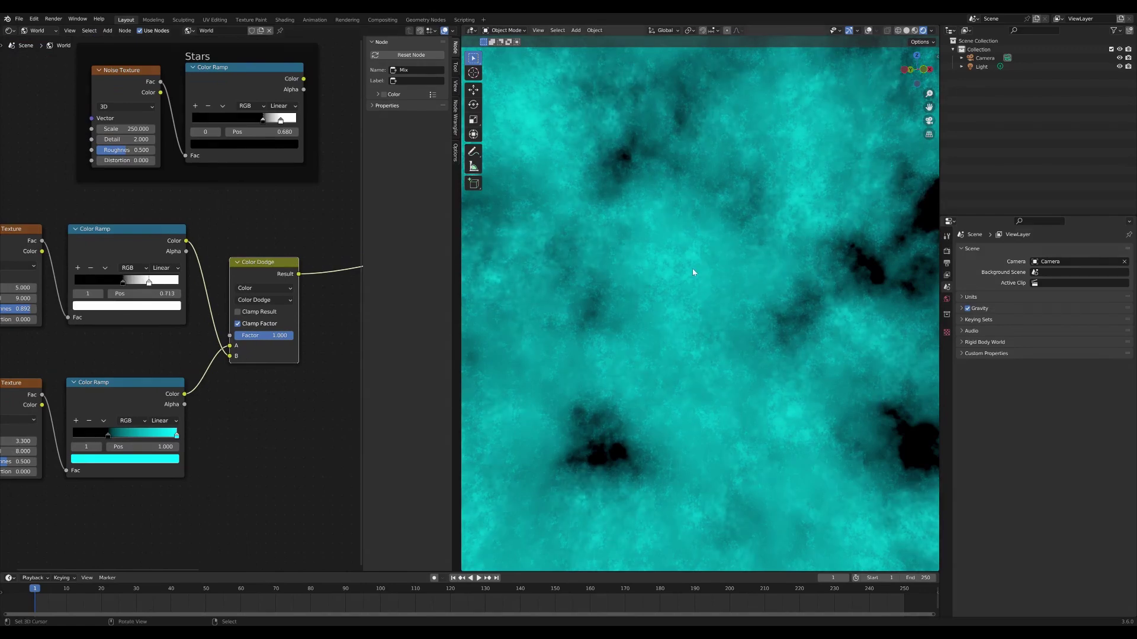
# Duplicate the Color Dodge node and place the copy between the Stars frame and the Background node.
pyautogui.scroll(-4, 273, 250)
pyautogui.moveTo(309, 210); pyautogui.dragTo(162, 269, button='middle')
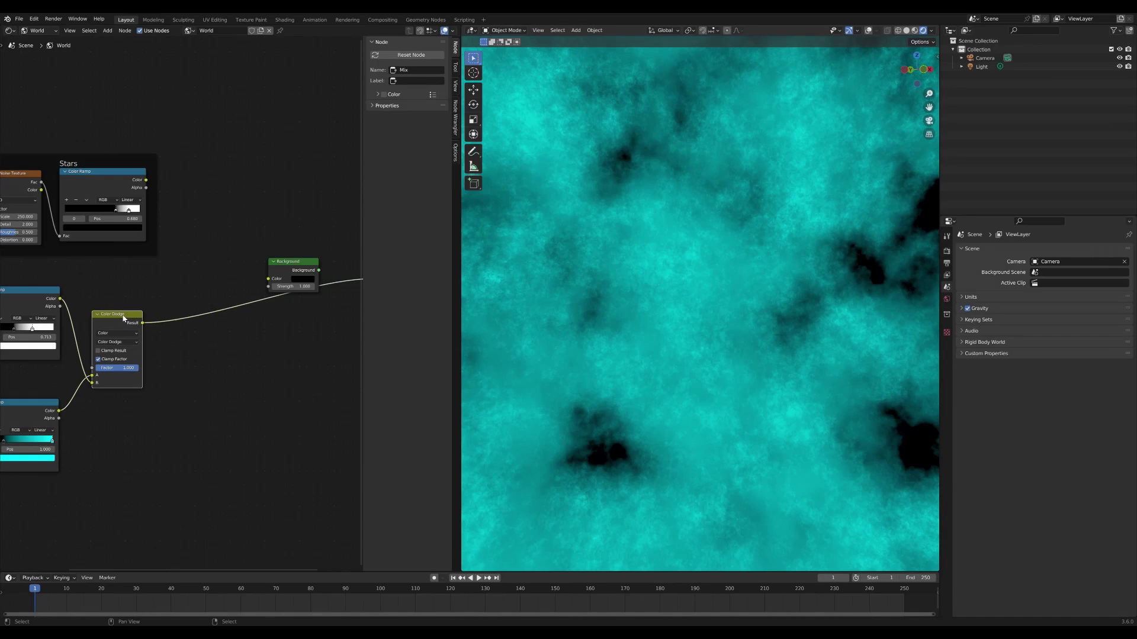
pyautogui.press('shift')
pyautogui.hotkey('shift', 'd')
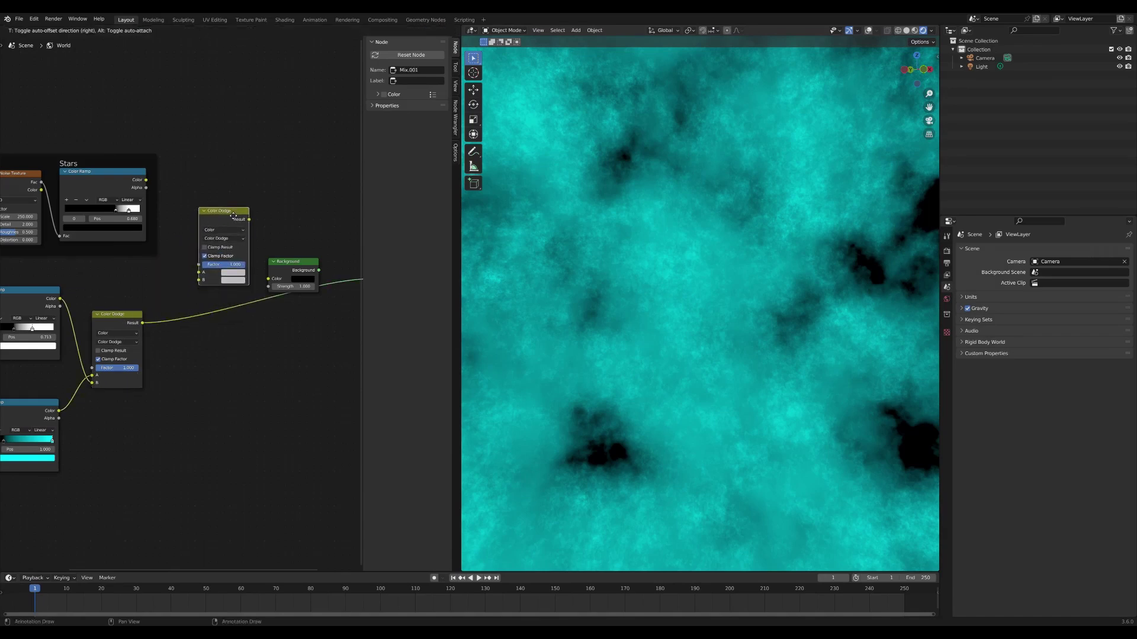
pyautogui.click(230, 214)
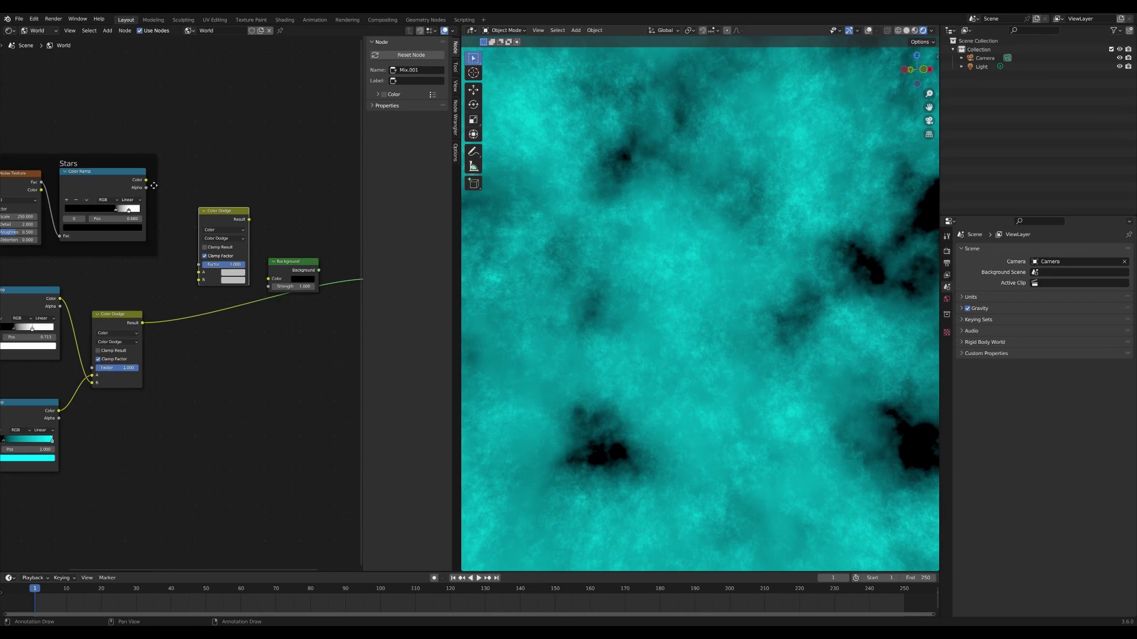
# Connect the Stars Color Ramp's Color to the new Color Dodge's A input and the first Color Dodge's Result to its B input.
pyautogui.moveTo(154, 185); pyautogui.dragTo(206, 279)
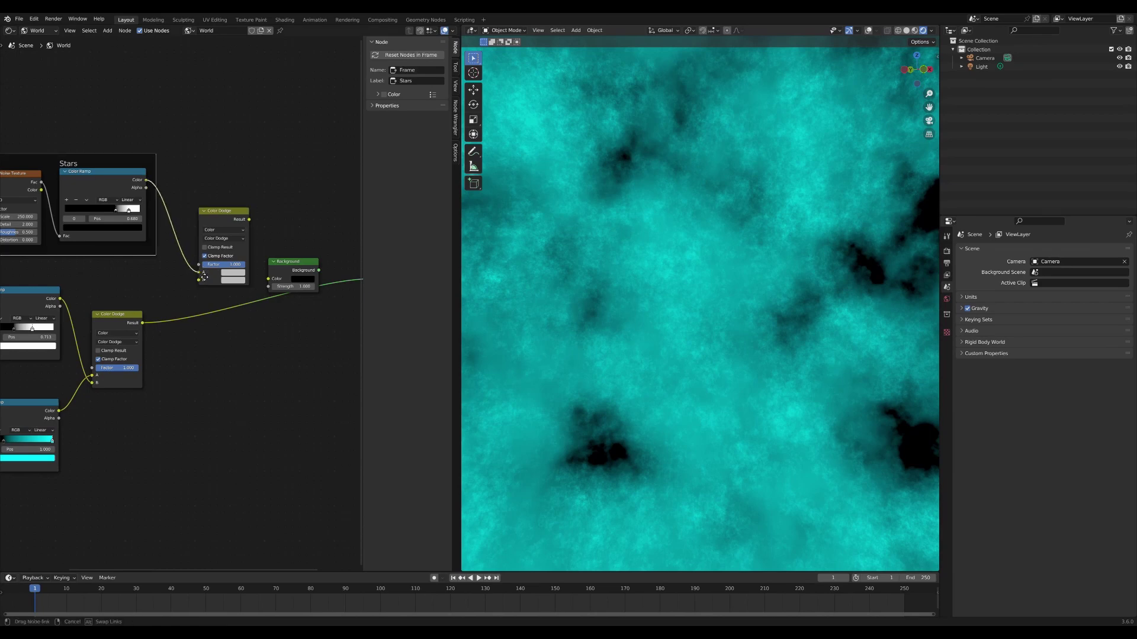
pyautogui.moveTo(203, 277); pyautogui.dragTo(201, 273)
pyautogui.moveTo(142, 323); pyautogui.dragTo(152, 323)
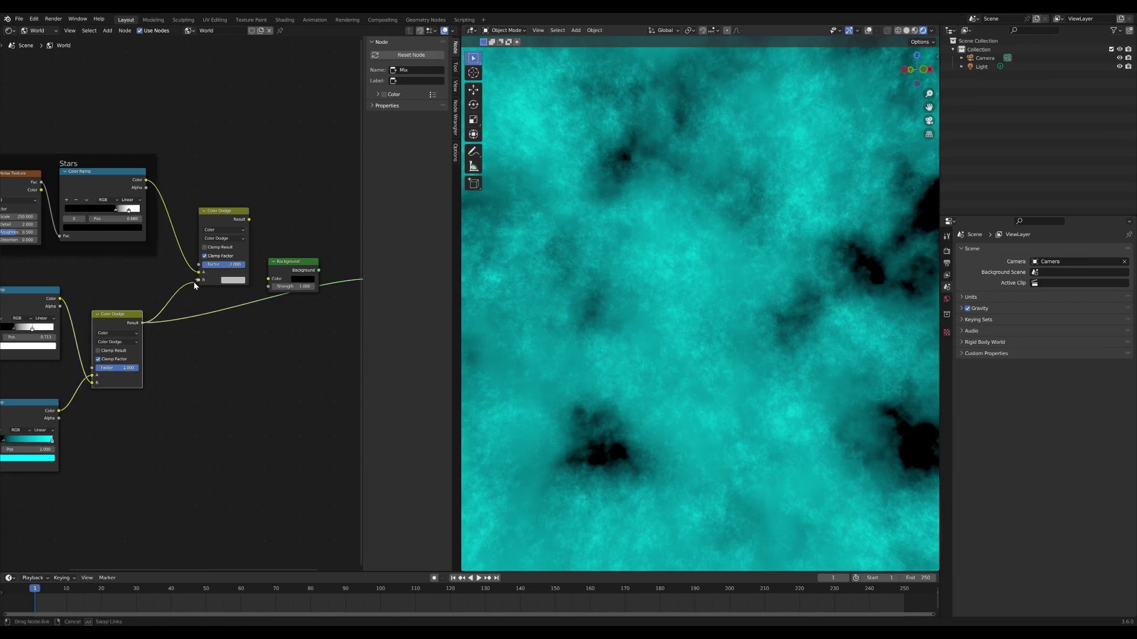
pyautogui.moveTo(196, 285); pyautogui.dragTo(198, 280)
pyautogui.scroll(2, 230, 231)
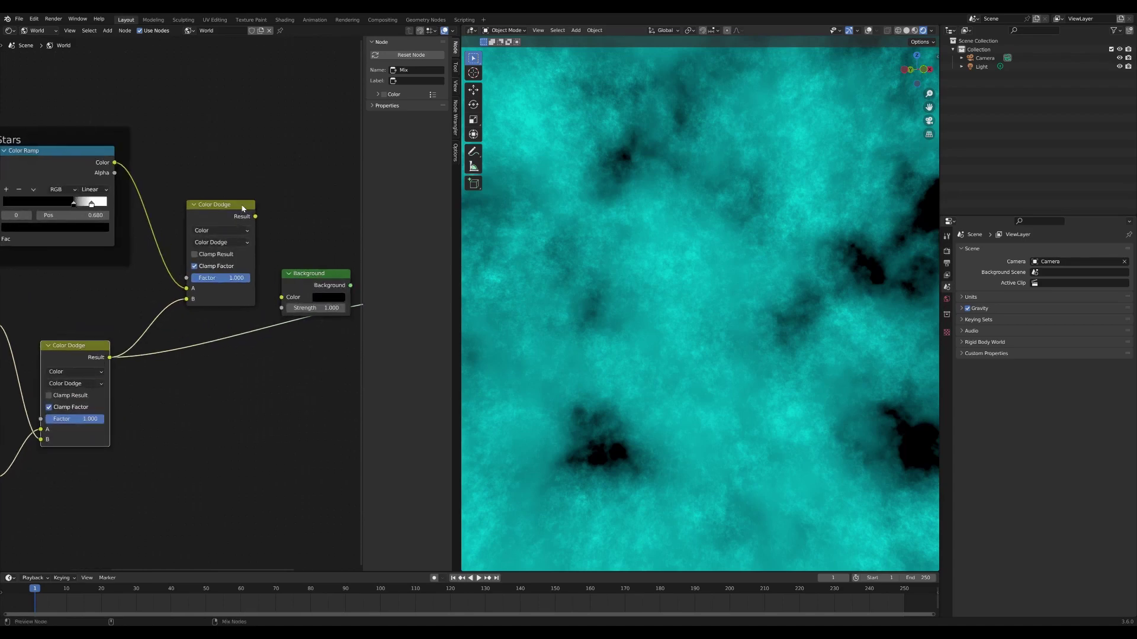
# Preview the copied Color Dodge node, change its blending mode to Mix and set its Factor to about 0.135.
pyautogui.keyDown('ctrl'); pyautogui.keyDown('shift'); pyautogui.click(219, 245); pyautogui.keyUp('shift'); pyautogui.keyUp('ctrl')
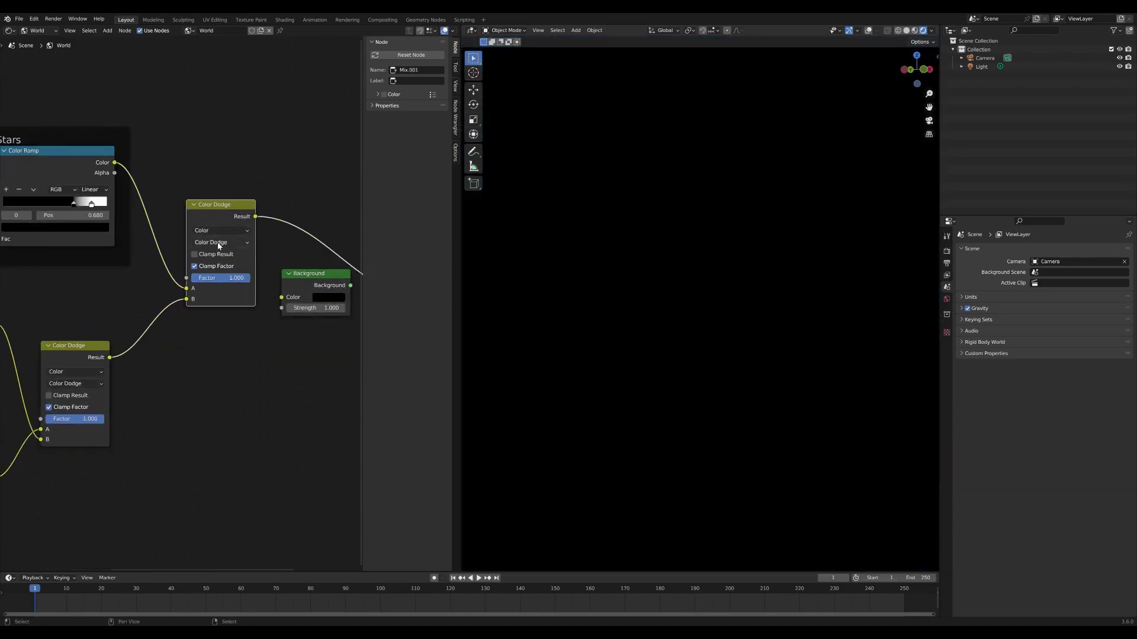
pyautogui.click(219, 242)
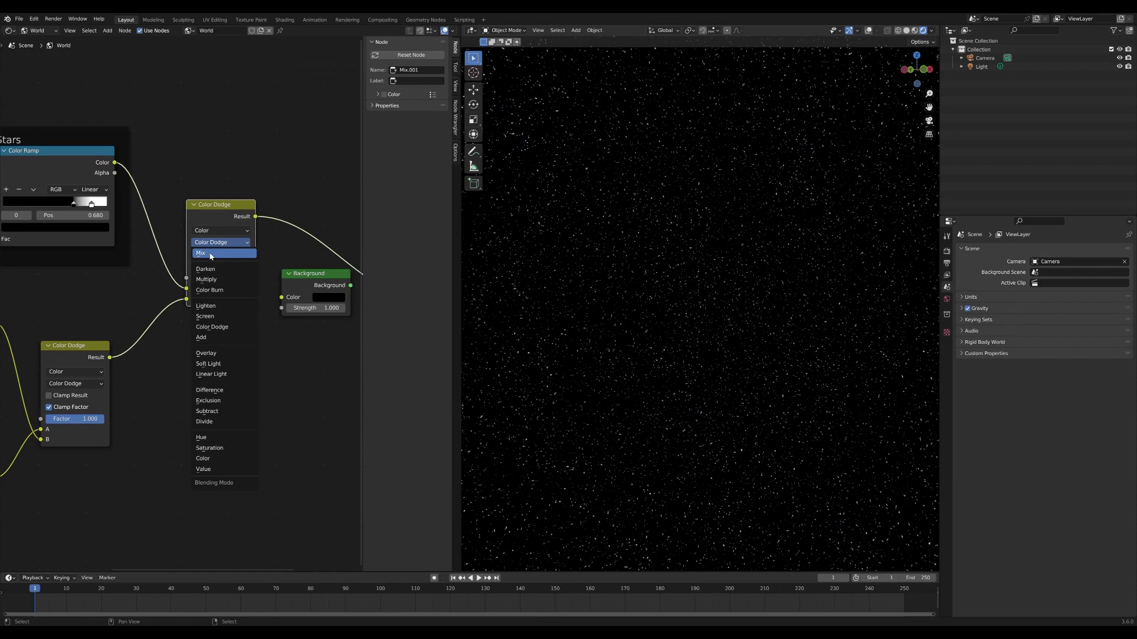
pyautogui.click(211, 254)
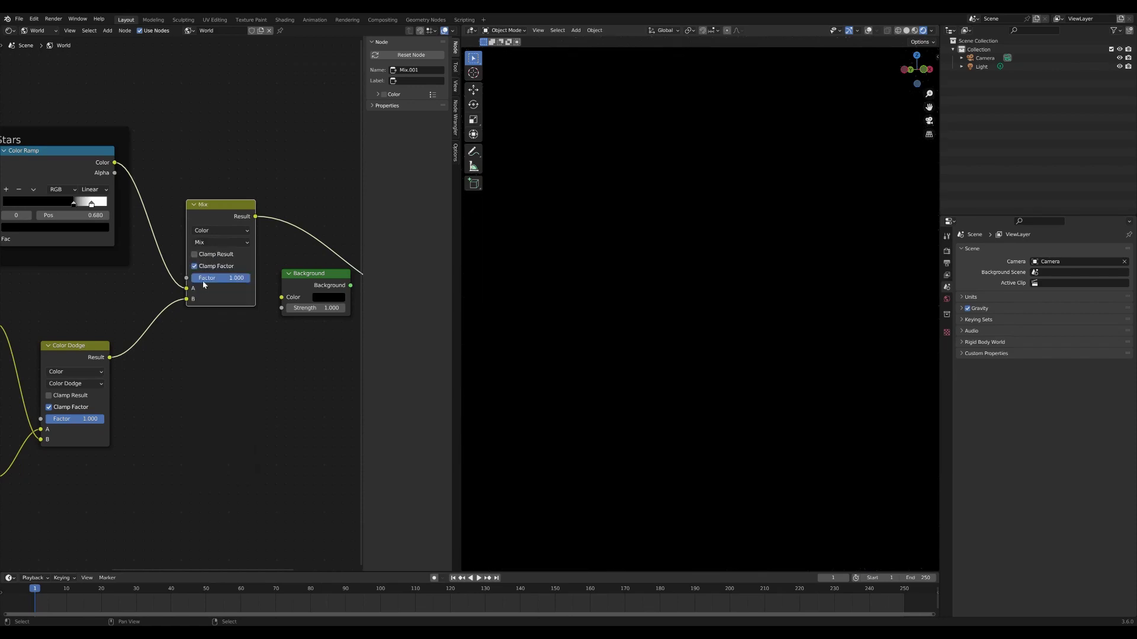
pyautogui.click(212, 280)
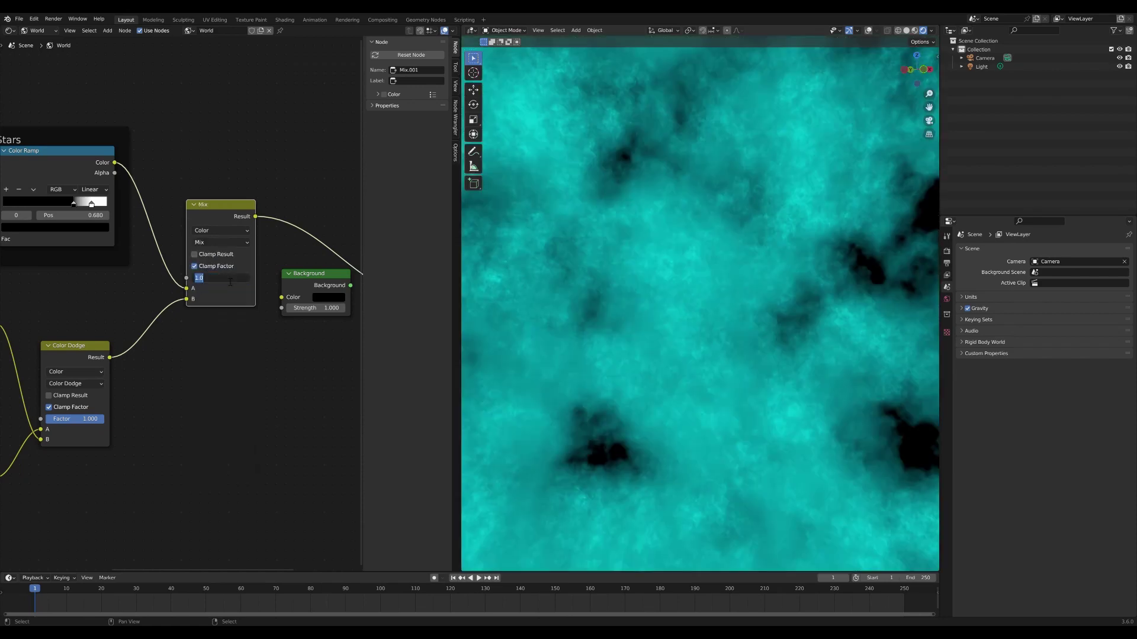
pyautogui.press('Return')
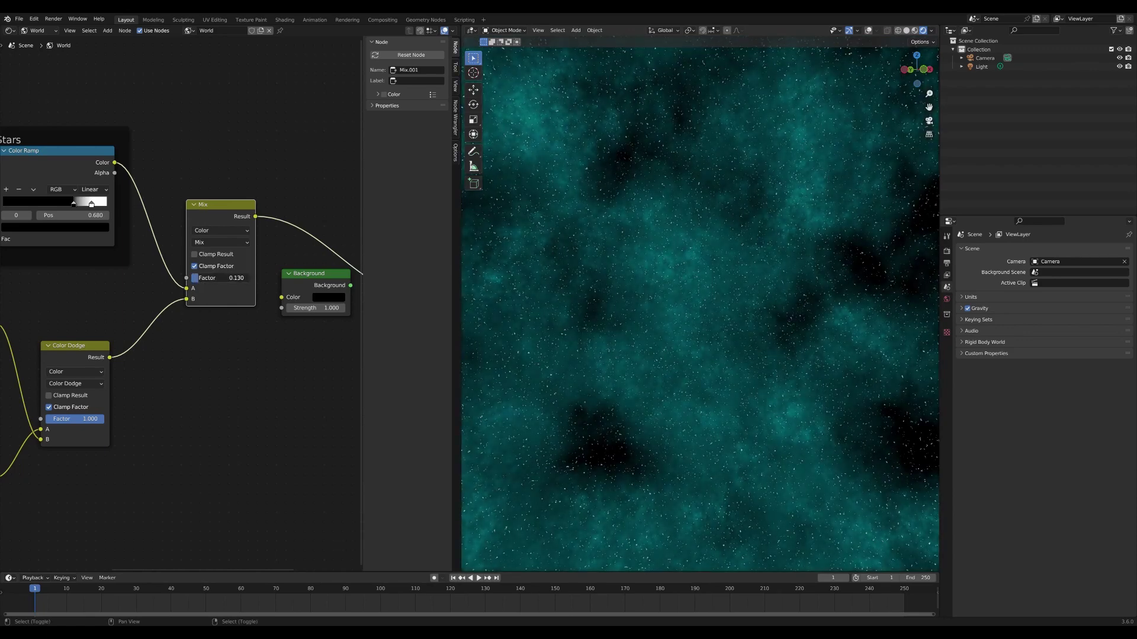
pyautogui.moveTo(215, 278); pyautogui.dragTo(216, 278)
pyautogui.moveTo(675, 278); pyautogui.dragTo(581, 228, button='middle')
# Group the two nebula noise and ramp pairs with their Color Dodge node in a frame labelled Cloud.
pyautogui.moveTo(315, 243); pyautogui.dragTo(253, 236, button='middle')
pyautogui.scroll(-4, 253, 237)
pyautogui.moveTo(155, 317); pyautogui.dragTo(279, 281, button='middle')
pyautogui.moveTo(217, 329); pyautogui.dragTo(291, 288, button='middle')
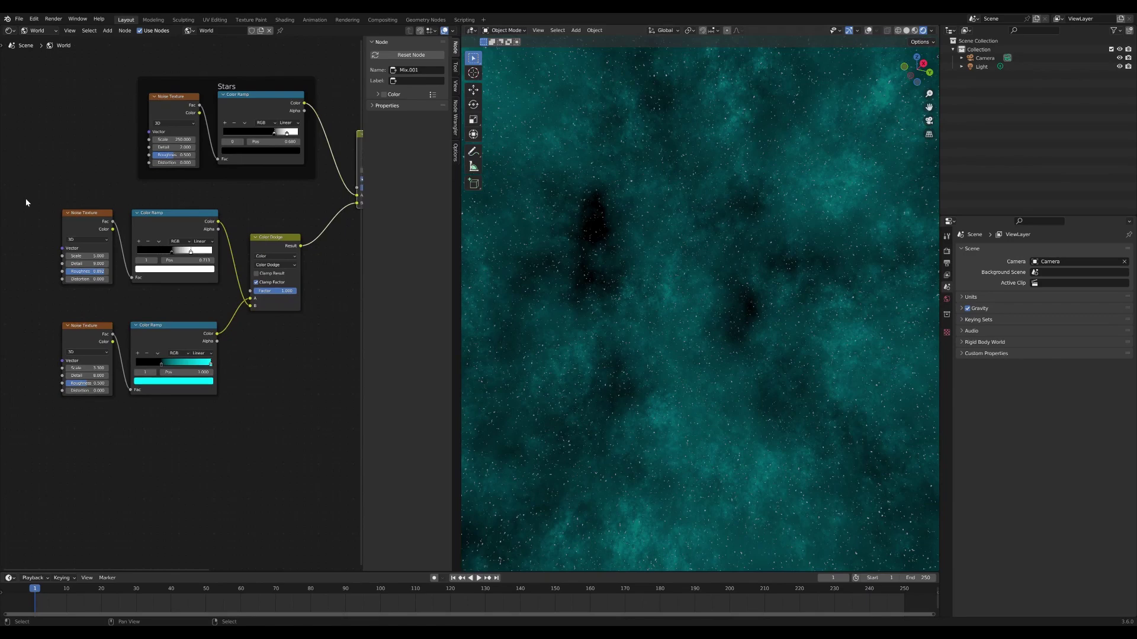
pyautogui.moveTo(26, 203); pyautogui.dragTo(306, 397)
pyautogui.hotkey('ctrl', 'j')
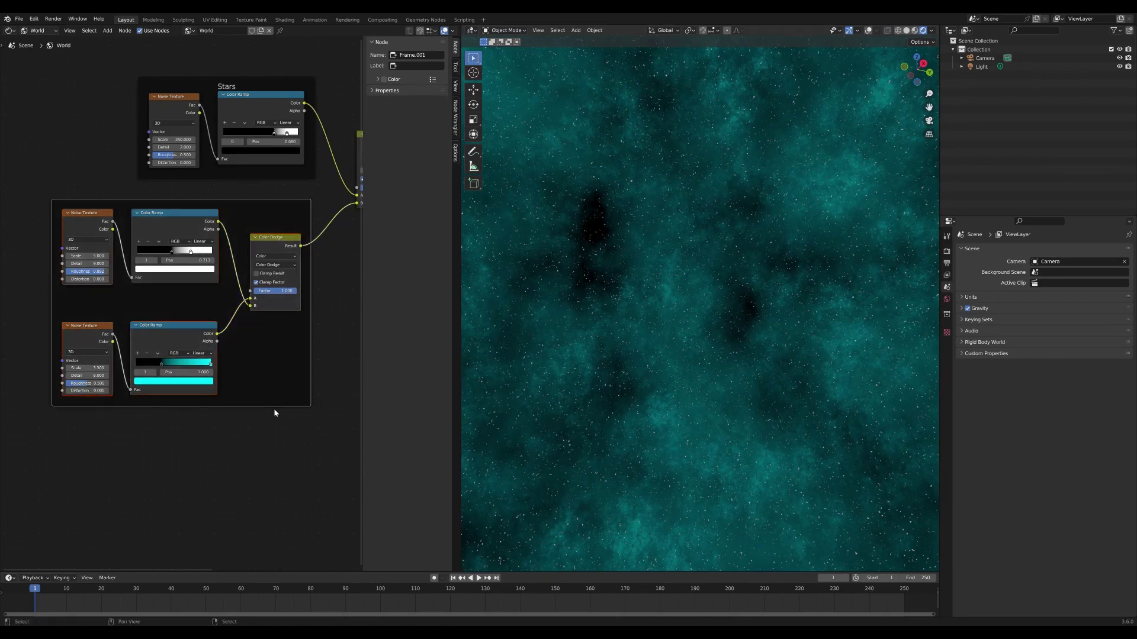
pyautogui.click(405, 66)
pyautogui.write('Cloud')
pyautogui.press('Return')
pyautogui.click(269, 185)
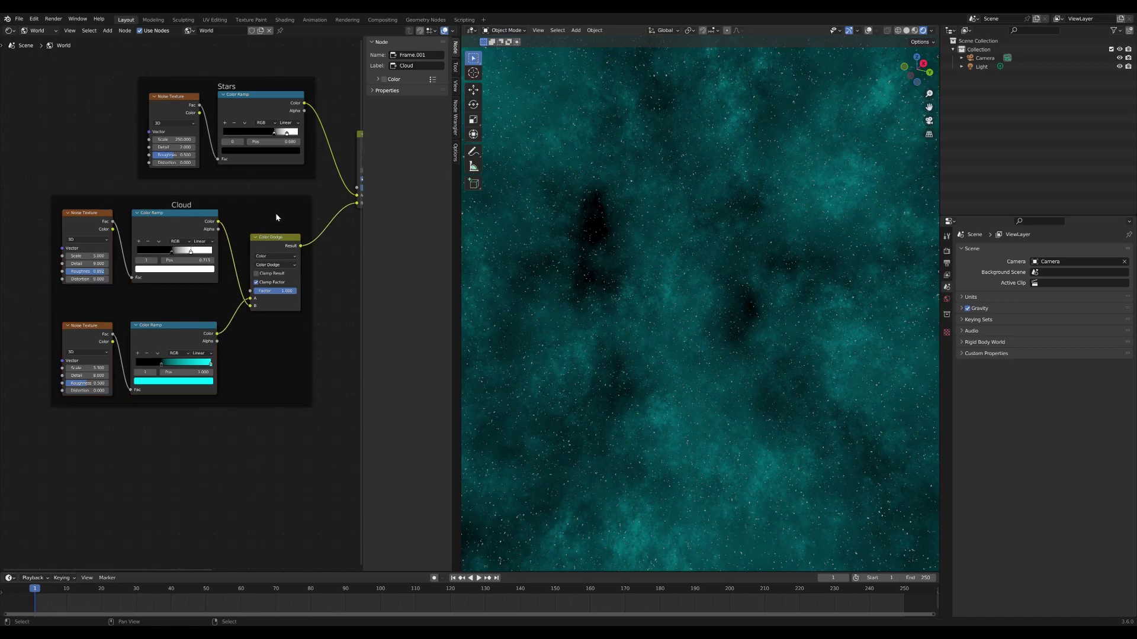
# Move the Cloud frame away from the final Mix node to make room between them.
pyautogui.click(290, 205)
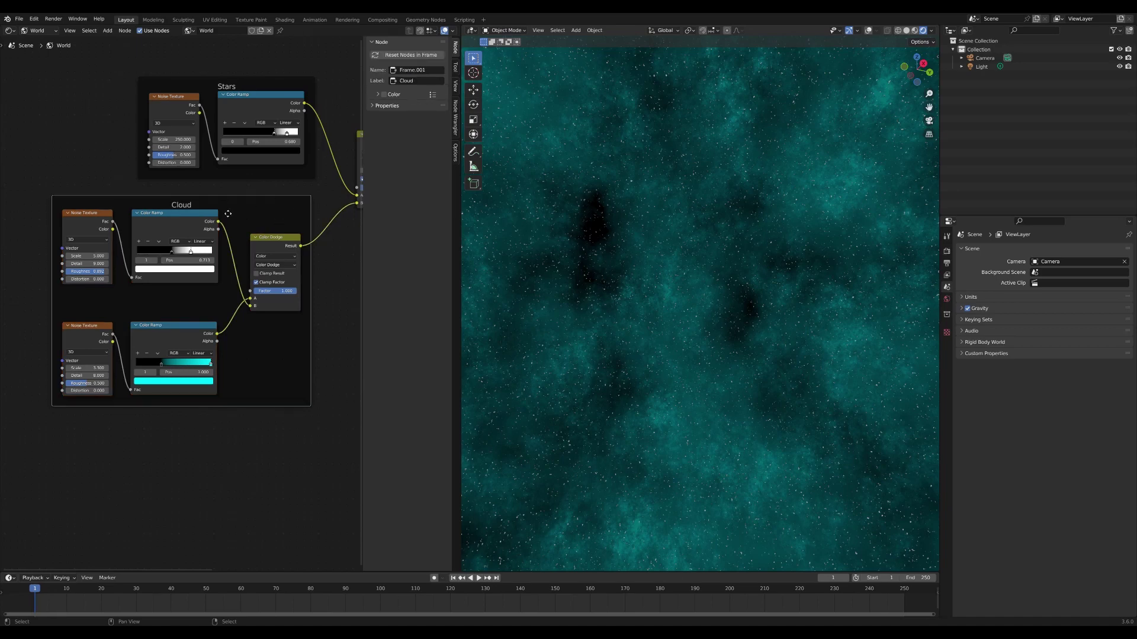
pyautogui.moveTo(228, 214); pyautogui.dragTo(140, 224)
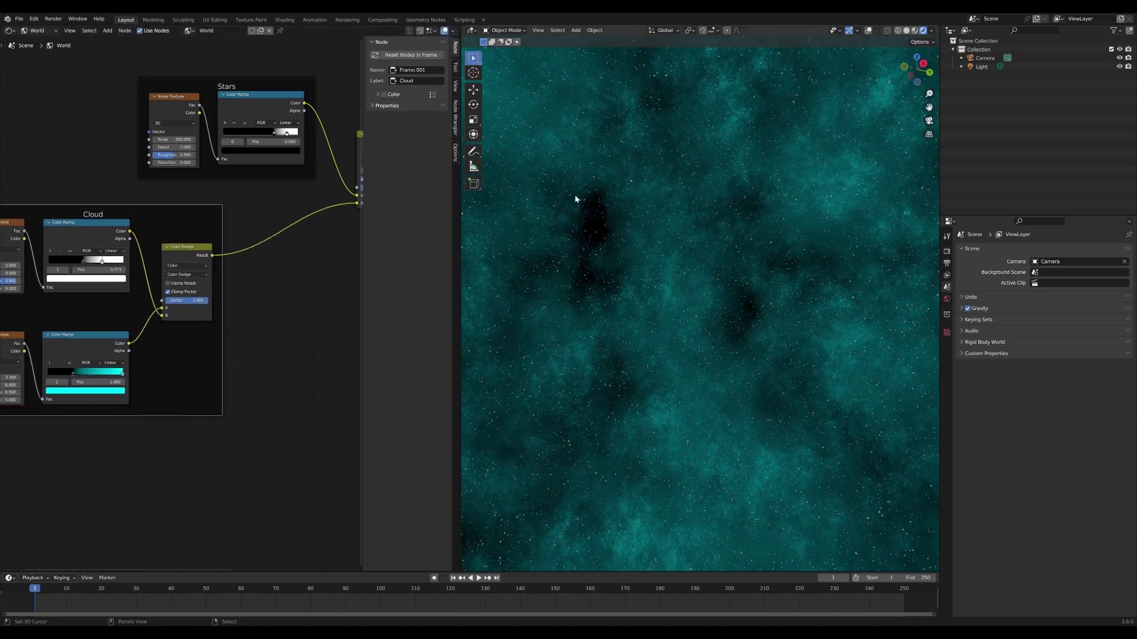
pyautogui.click(279, 320)
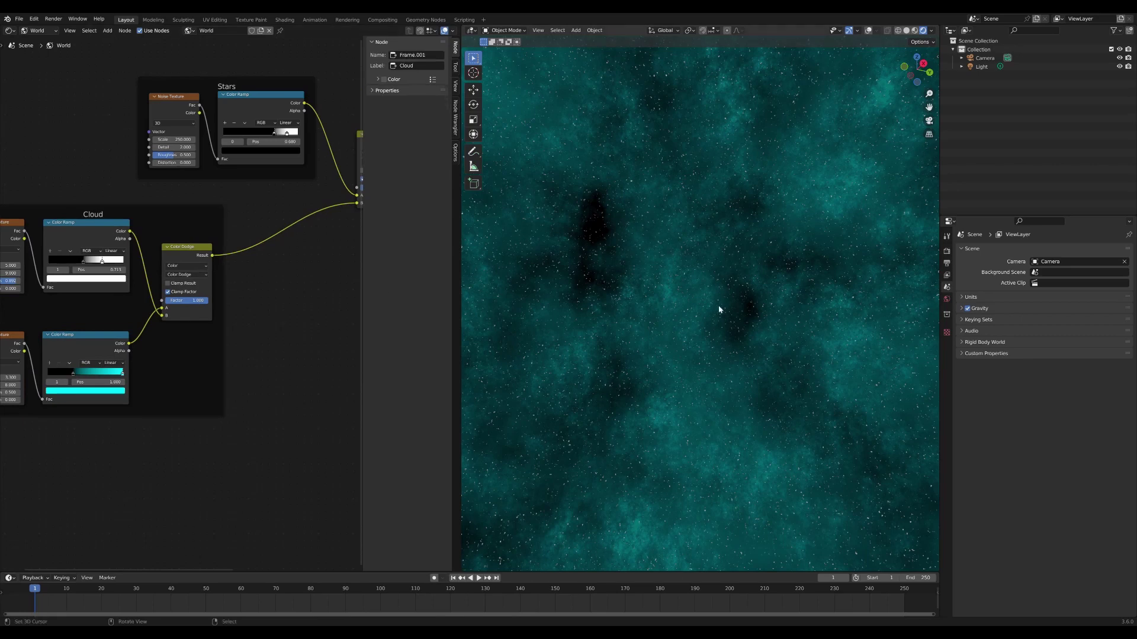
pyautogui.moveTo(726, 319); pyautogui.dragTo(544, 331, button='middle')
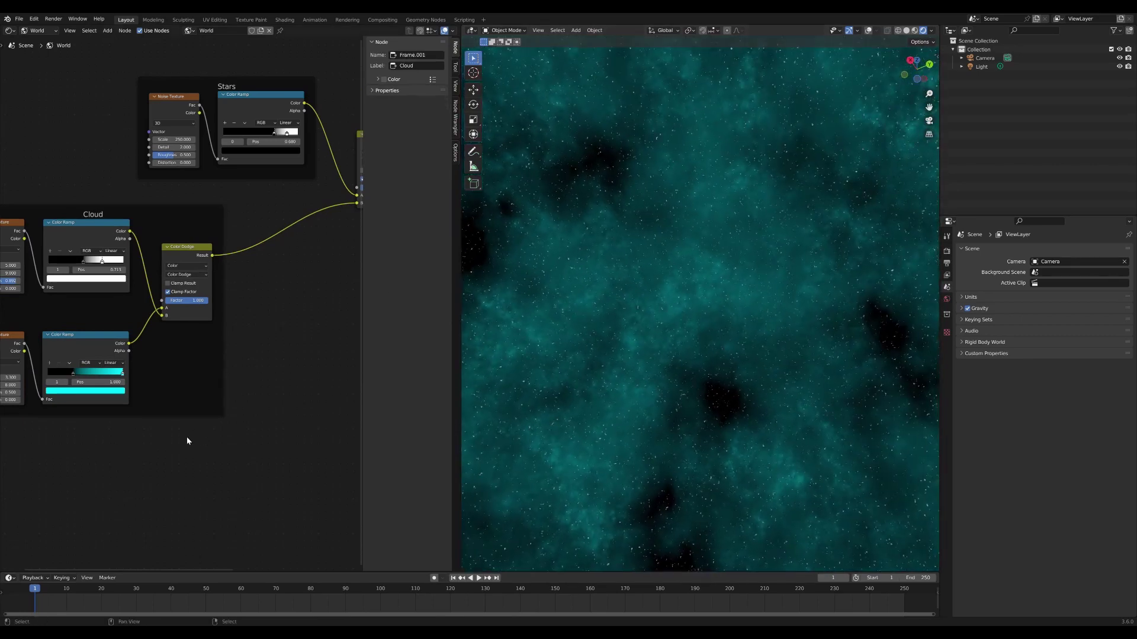
# Add a Noise Texture node below the Cloud frame.
pyautogui.scroll(-2, 234, 396)
pyautogui.moveTo(234, 396); pyautogui.dragTo(258, 362, button='middle')
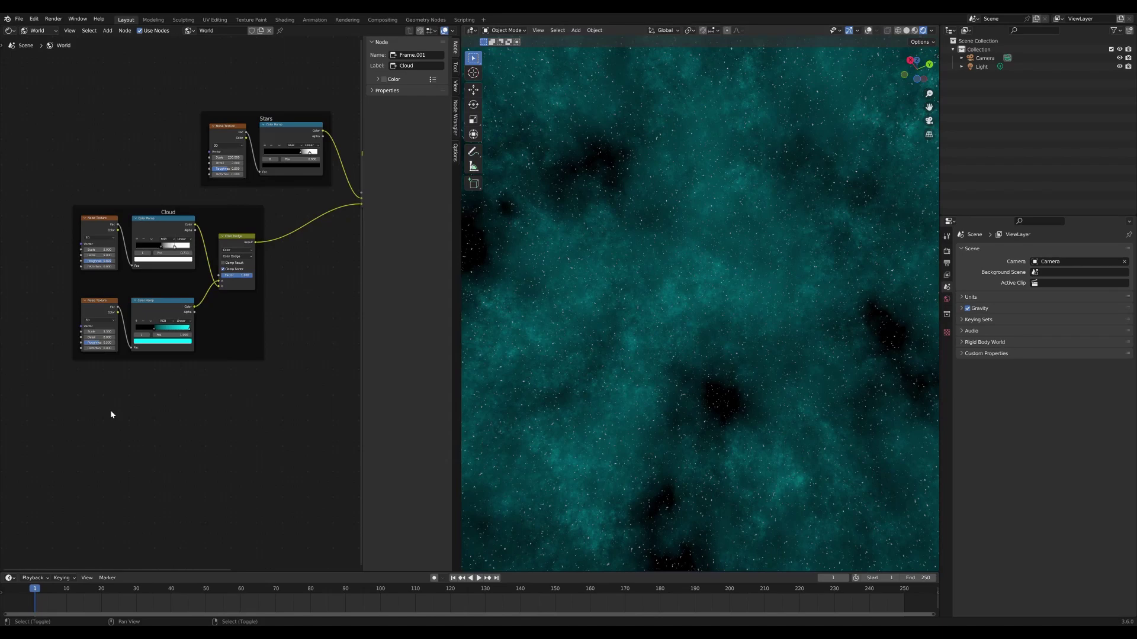
pyautogui.hotkey('shift', 'a')
pyautogui.write('noise')
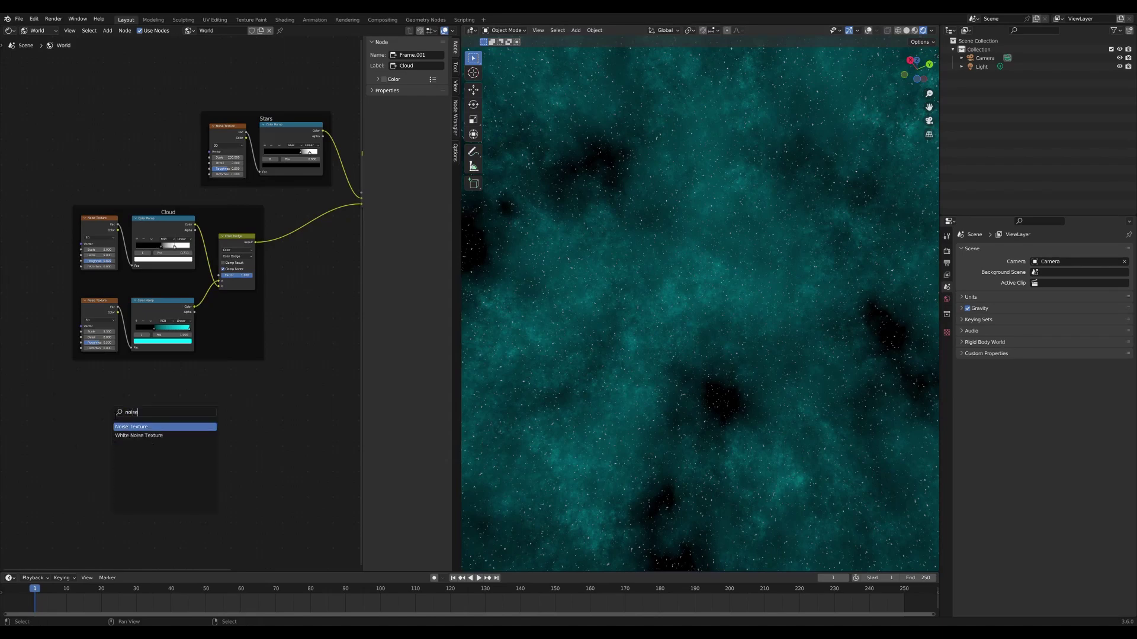
pyautogui.press('Return')
pyautogui.scroll(2, 195, 390)
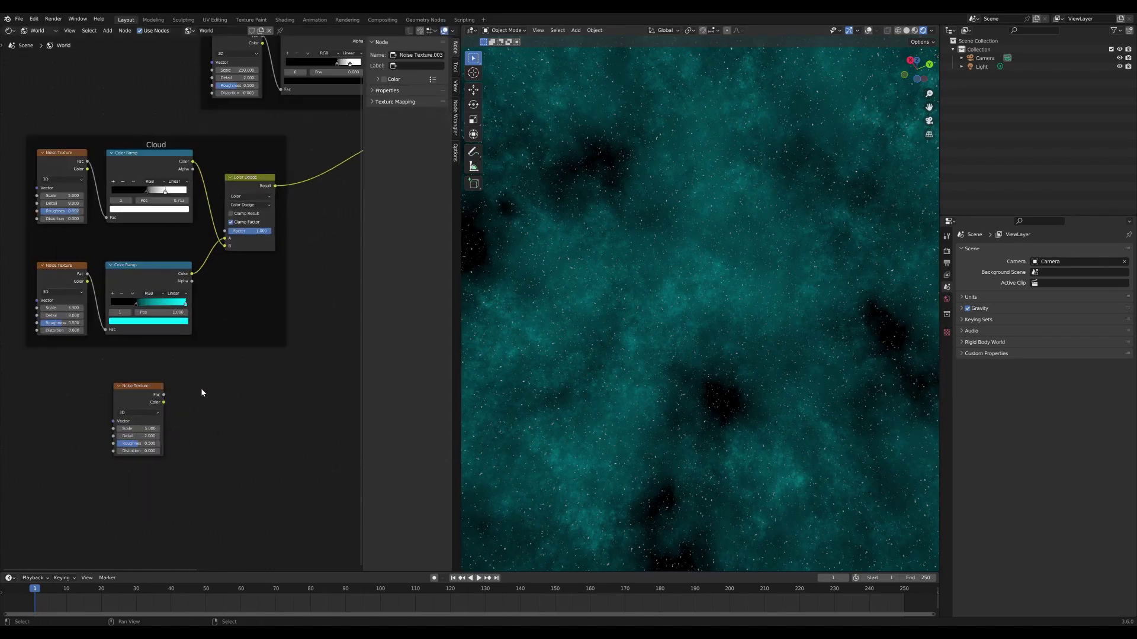
# Add a Color Ramp beside the new Noise Texture and connect the noise's Fac output to the ramp's Fac input.
pyautogui.hotkey('shift', 'a')
pyautogui.write('colo')
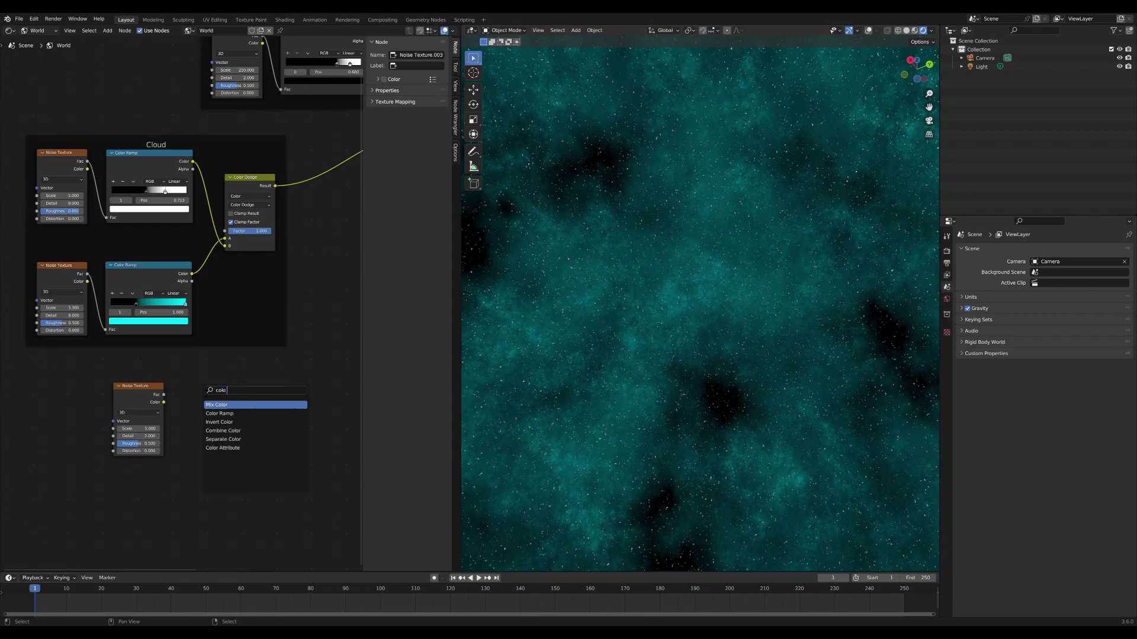
pyautogui.press('Down')
pyautogui.press('Return')
pyautogui.click(206, 394)
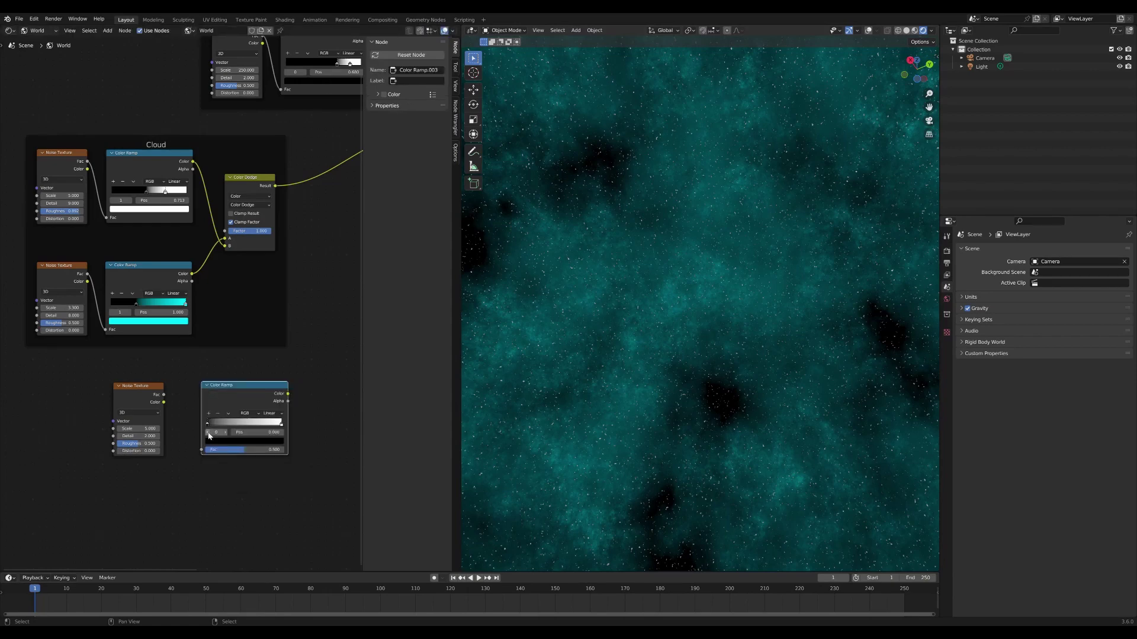
pyautogui.scroll(1, 204, 432)
pyautogui.moveTo(152, 394); pyautogui.dragTo(199, 454)
pyautogui.moveTo(232, 380)
pyautogui.mouseDown()
pyautogui.moveTo(196, 380)
pyautogui.moveTo(210, 380)
pyautogui.mouseUp()
pyautogui.moveTo(130, 376); pyautogui.dragTo(58, 395)
pyautogui.moveTo(223, 376); pyautogui.dragTo(177, 391)
pyautogui.moveTo(135, 385); pyautogui.dragTo(172, 337, button='middle')
# Set the new noise's Scale to 1, move its ramp's black stop inward and white stop to about 0.653, and preview the mask.
pyautogui.doubleClick(93, 397)
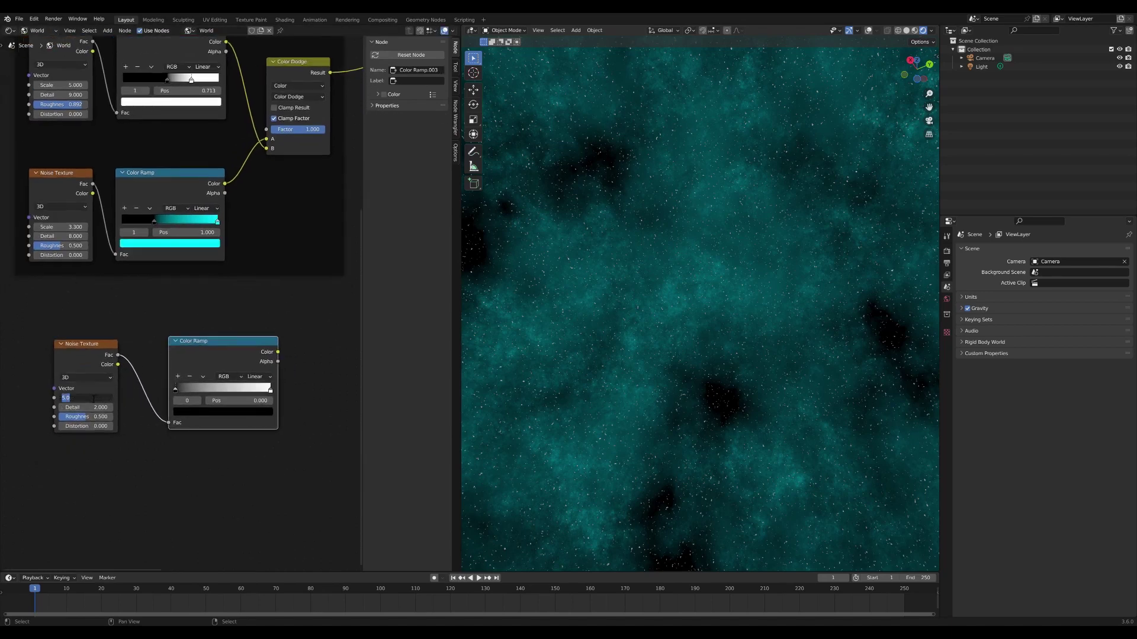
pyautogui.write('1')
pyautogui.press('Return')
pyautogui.moveTo(176, 391); pyautogui.dragTo(238, 393)
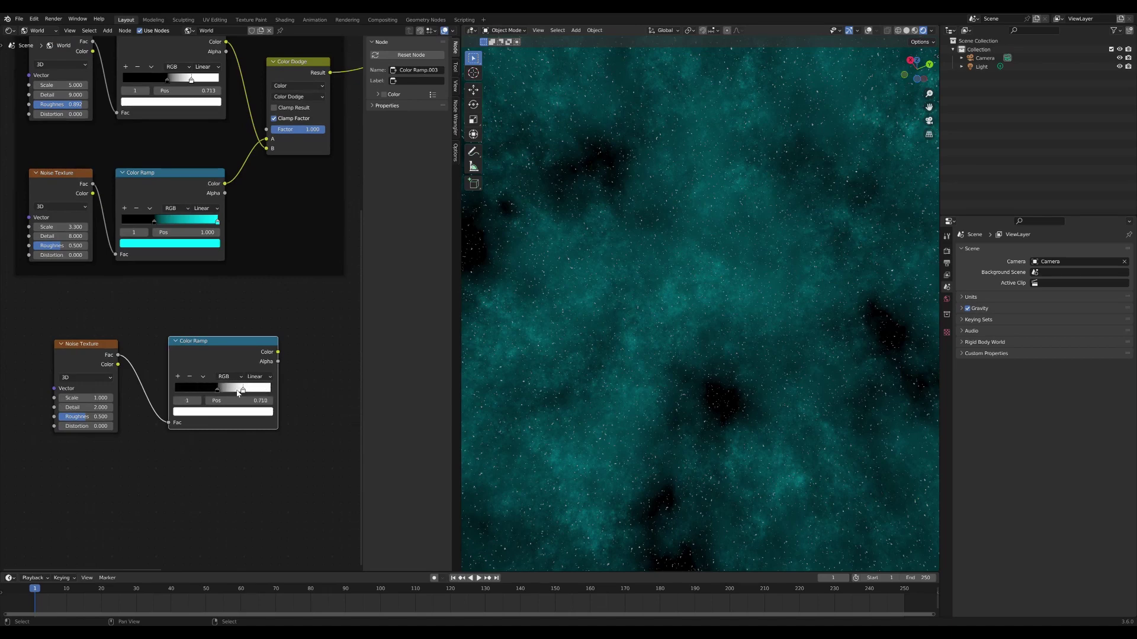
pyautogui.keyDown('ctrl'); pyautogui.keyDown('shift'); pyautogui.click(240, 359); pyautogui.keyUp('shift'); pyautogui.keyUp('ctrl')
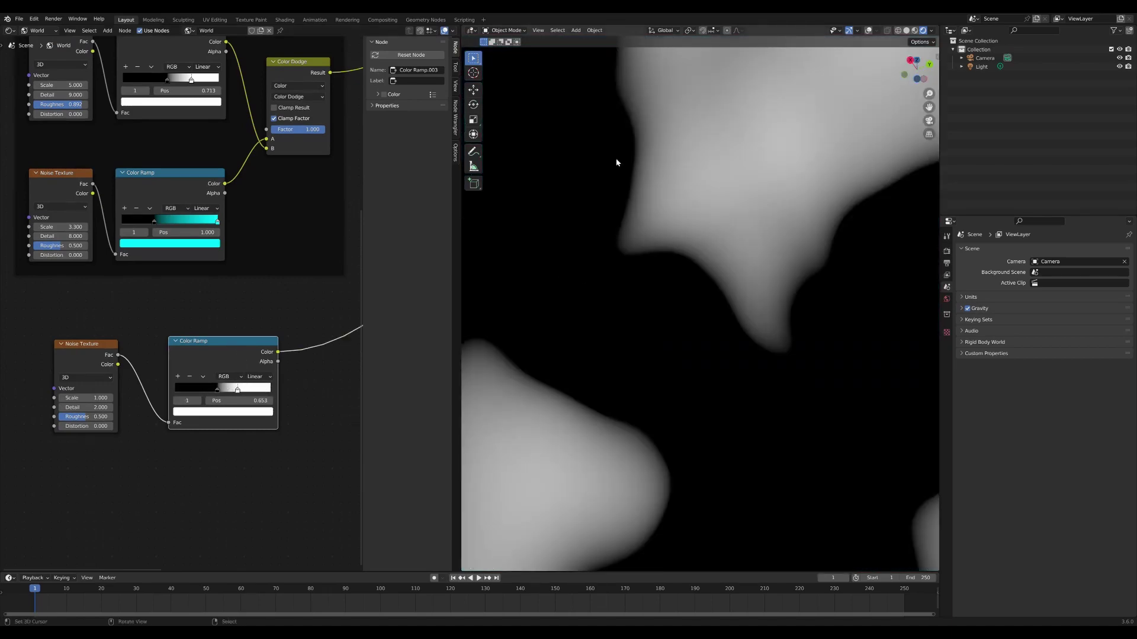
# Duplicate the Mix node and place the copy below the original, between the Cloud frame and the Background node.
pyautogui.moveTo(349, 60); pyautogui.dragTo(231, 173, button='middle')
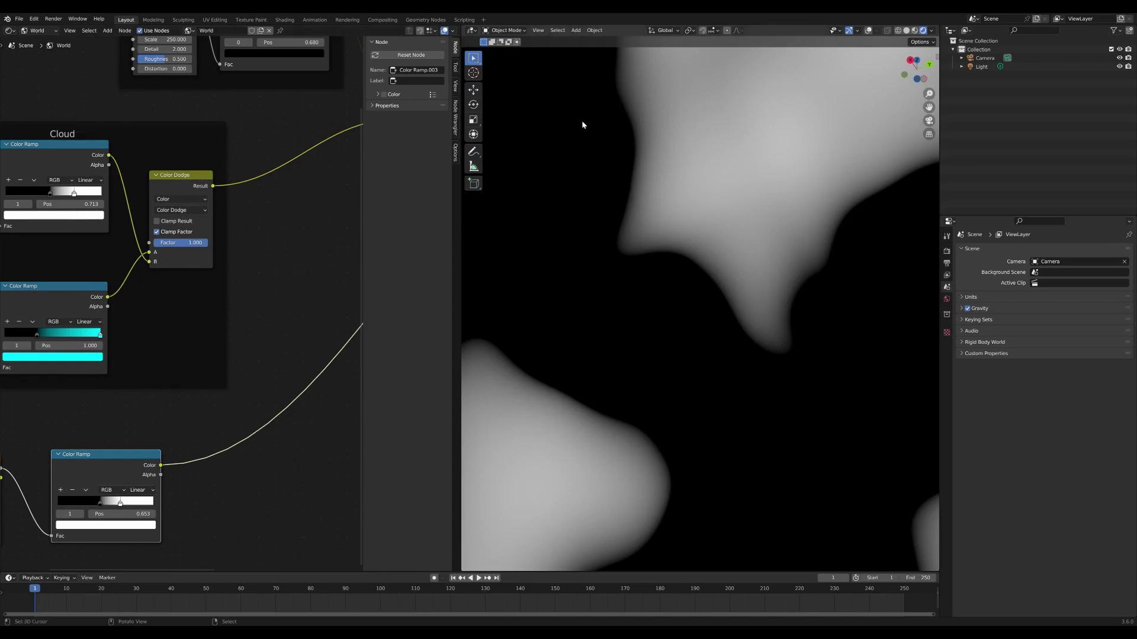
pyautogui.moveTo(284, 247); pyautogui.dragTo(226, 294, button='middle')
pyautogui.click(226, 290)
pyautogui.hotkey('shift', 'a')
pyautogui.moveTo(360, 85); pyautogui.dragTo(203, 179, button='middle')
pyautogui.click(210, 179)
pyautogui.hotkey('shift', 'd')
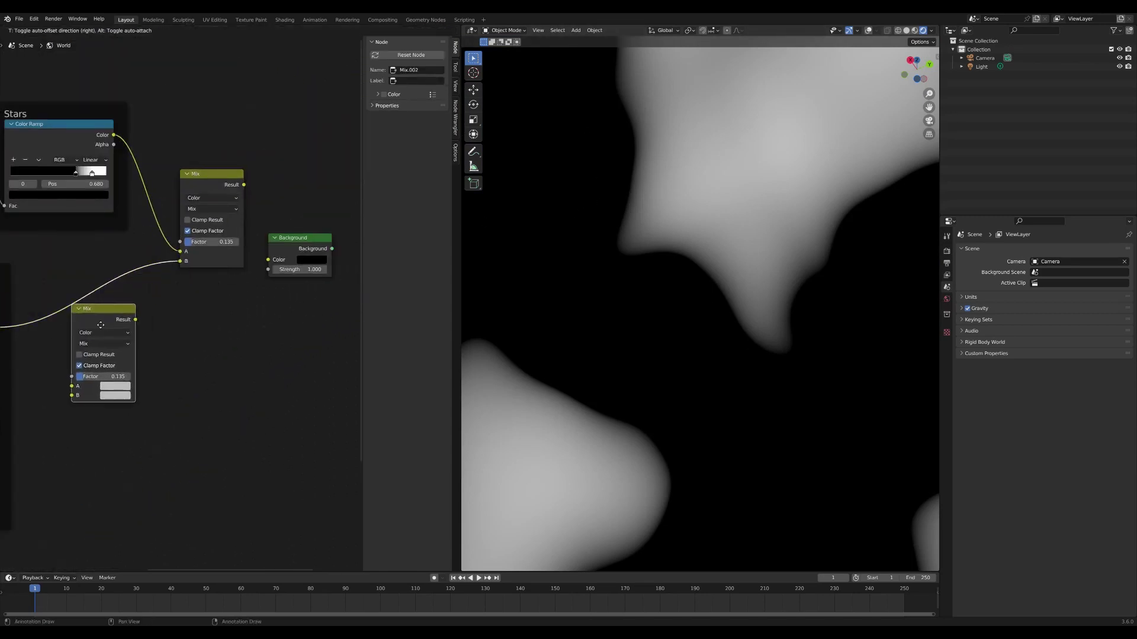
pyautogui.click(112, 337)
# Connect the Cloud's Color Dodge Result to the new Mix node's A input and the new Color Ramp's Color to its Factor.
pyautogui.moveTo(162, 340); pyautogui.dragTo(337, 226, button='middle')
pyautogui.moveTo(172, 214); pyautogui.dragTo(250, 298)
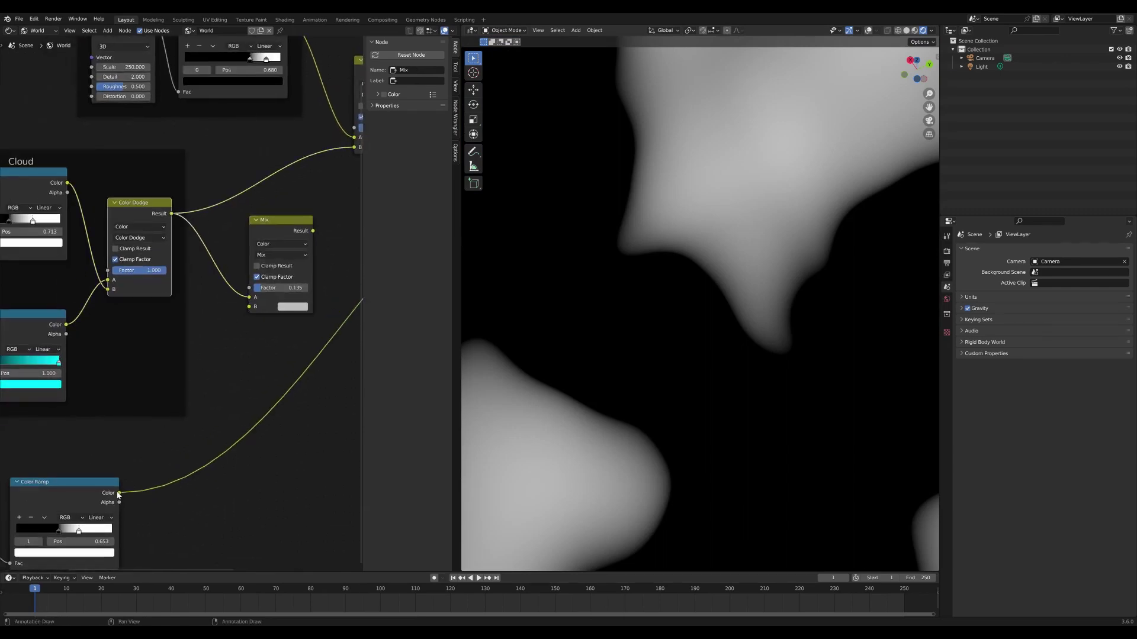
pyautogui.moveTo(119, 493); pyautogui.dragTo(249, 290)
# Set the new Mix node's B color to black and its blending mode to Multiply.
pyautogui.click(289, 307)
pyautogui.moveTo(353, 236); pyautogui.dragTo(353, 245)
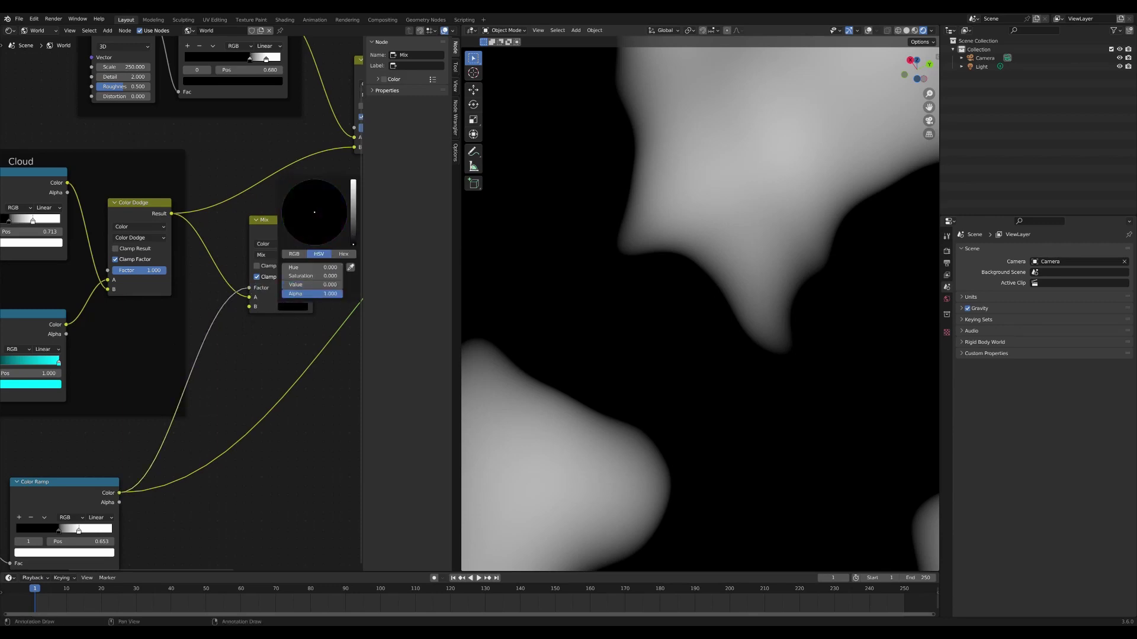
pyautogui.click(266, 255)
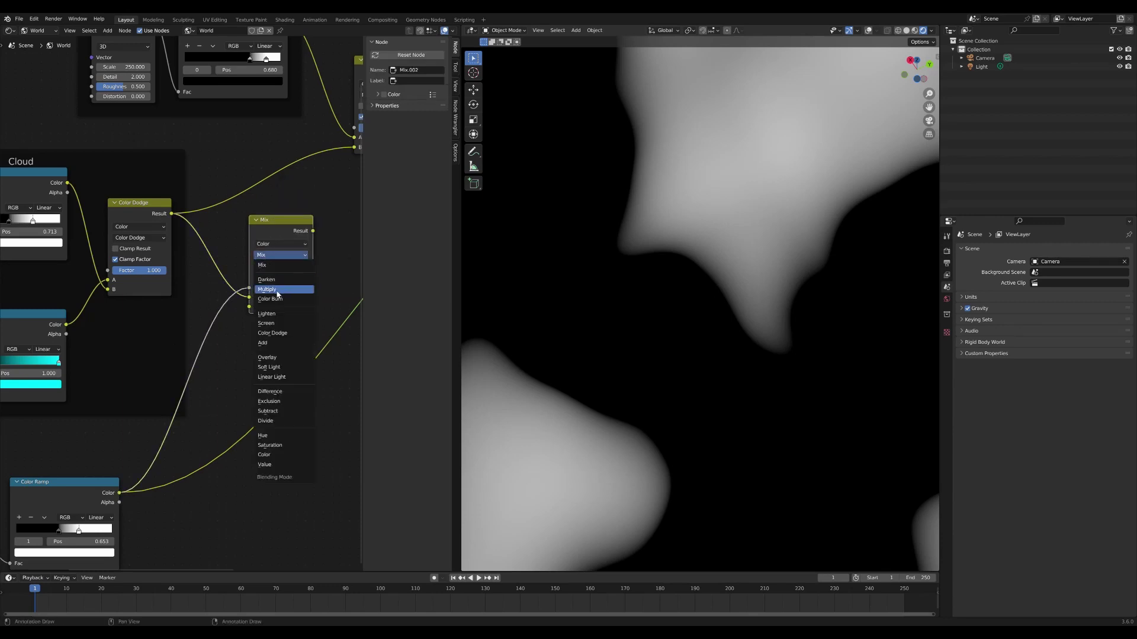
pyautogui.click(275, 292)
# Preview the mask from the new Color Ramp and compare it with the Multiply node's result.
pyautogui.keyDown('ctrl'); pyautogui.keyDown('shift'); pyautogui.click(92, 483); pyautogui.keyUp('shift'); pyautogui.keyUp('ctrl')
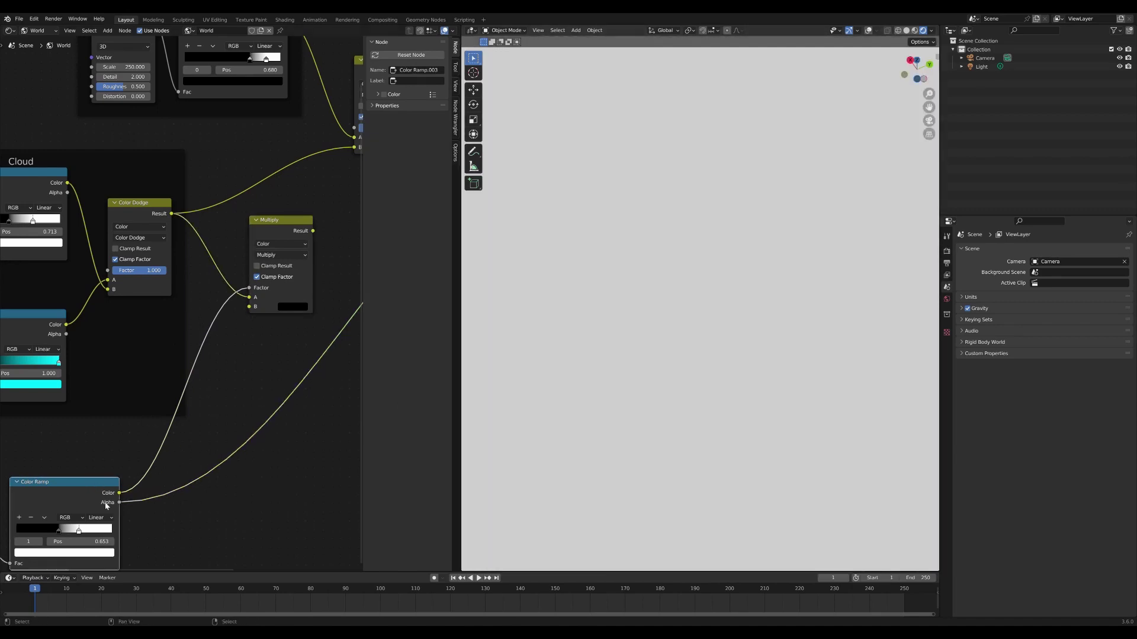
pyautogui.keyDown('ctrl'); pyautogui.keyDown('shift'); pyautogui.click(107, 503); pyautogui.keyUp('shift'); pyautogui.keyUp('ctrl')
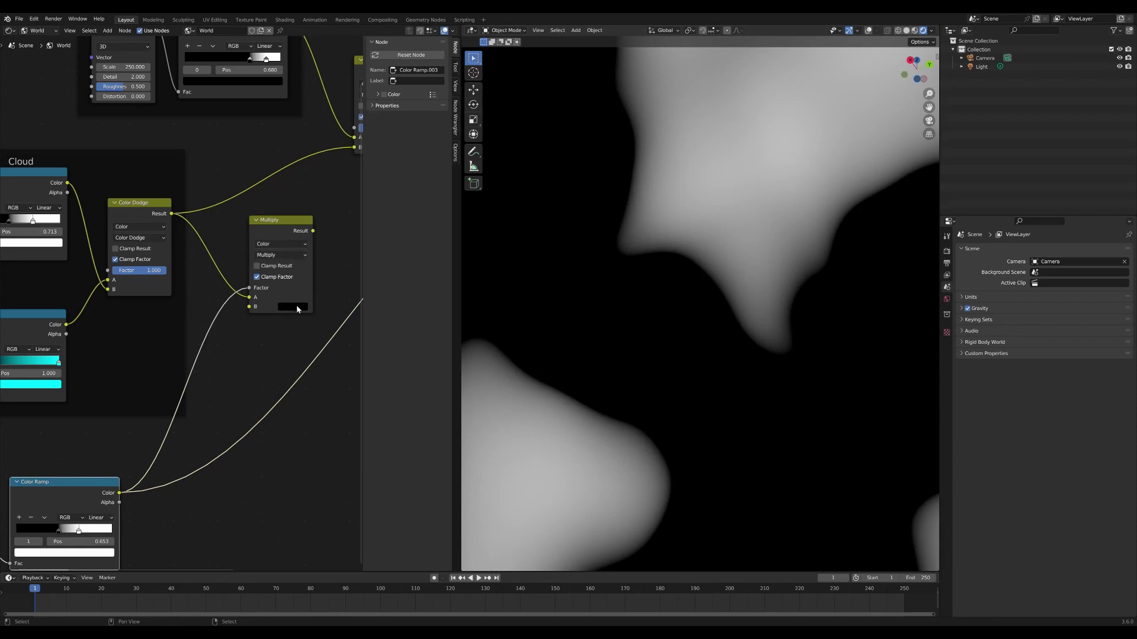
pyautogui.keyDown('ctrl'); pyautogui.keyDown('shift'); pyautogui.click(287, 218); pyautogui.keyUp('shift'); pyautogui.keyUp('ctrl')
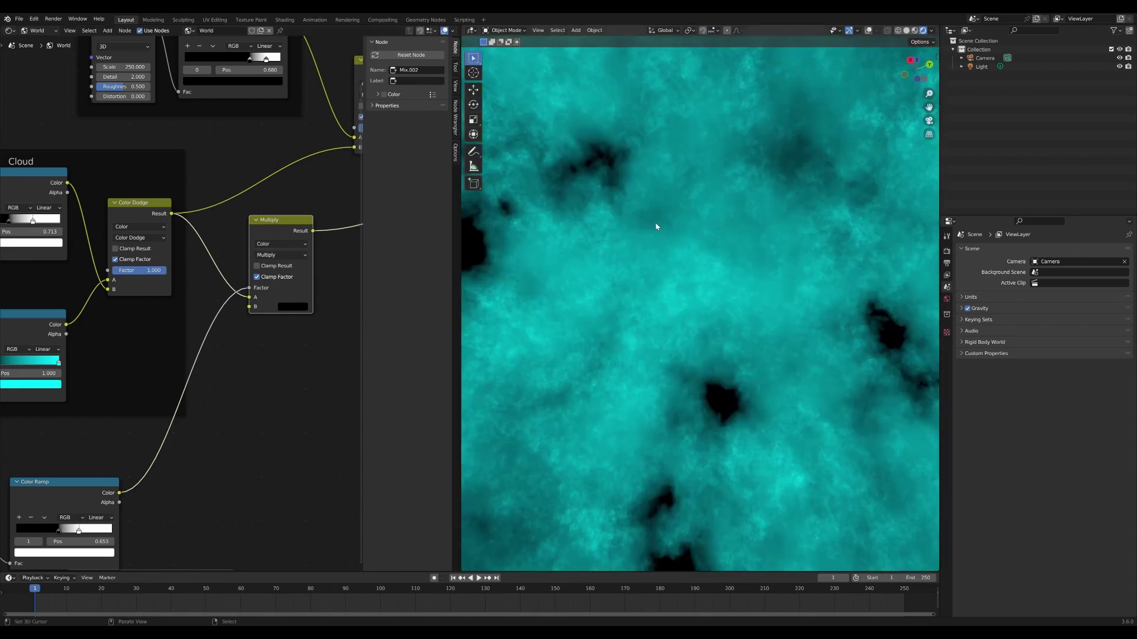
pyautogui.moveTo(654, 225); pyautogui.dragTo(647, 202, button='middle')
# Move the black stop of the mask's Color Ramp to about 0.486.
pyautogui.moveTo(145, 488); pyautogui.dragTo(273, 382, button='middle')
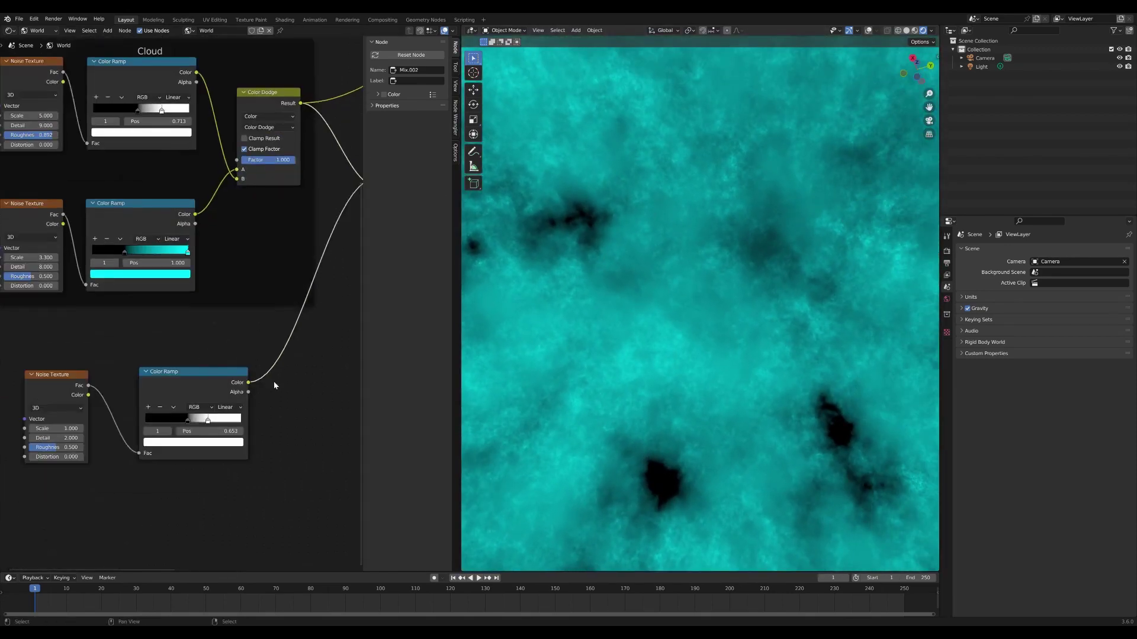
pyautogui.scroll(4, 195, 431)
pyautogui.moveTo(187, 420)
pyautogui.mouseDown()
pyautogui.moveTo(197, 422)
pyautogui.moveTo(176, 423)
pyautogui.moveTo(192, 422)
pyautogui.mouseUp()
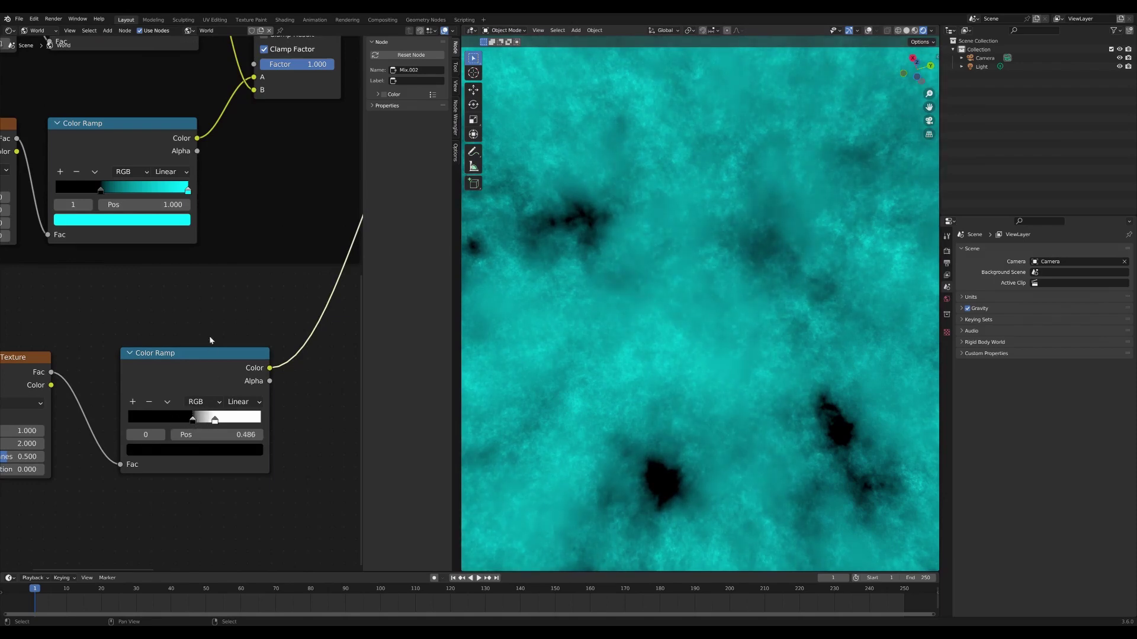
# Connect the Multiply node's Result to the final Mix node's B input and preview the combined background.
pyautogui.moveTo(223, 311); pyautogui.dragTo(122, 378, button='middle')
pyautogui.moveTo(227, 289); pyautogui.dragTo(112, 424, button='middle')
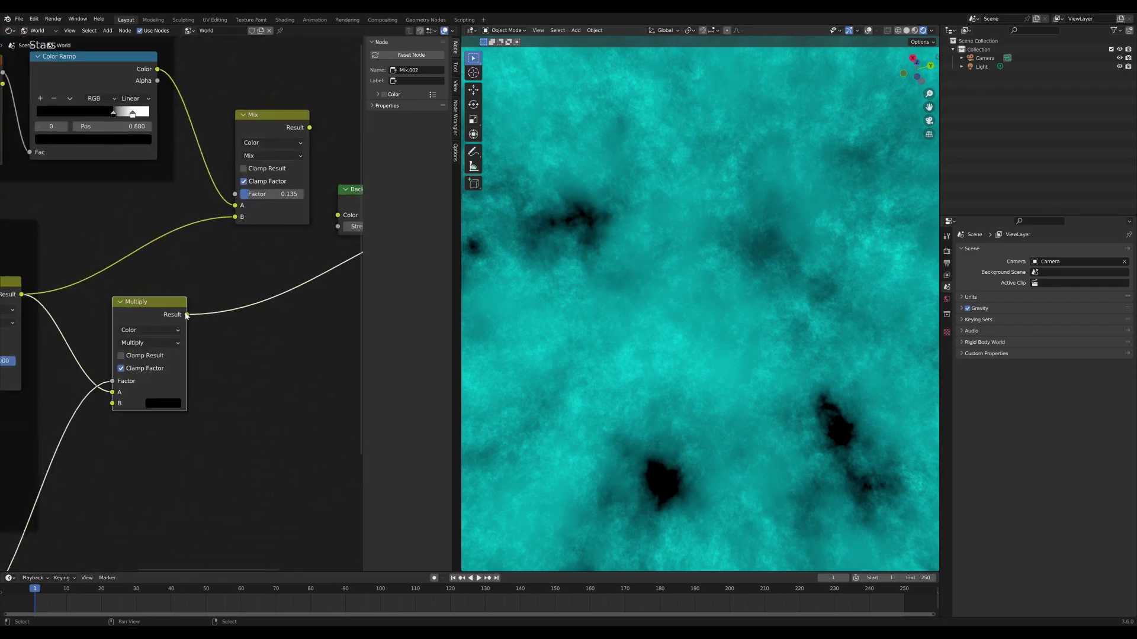
pyautogui.moveTo(187, 315); pyautogui.dragTo(235, 216)
pyautogui.moveTo(263, 147); pyautogui.dragTo(231, 175, button='middle')
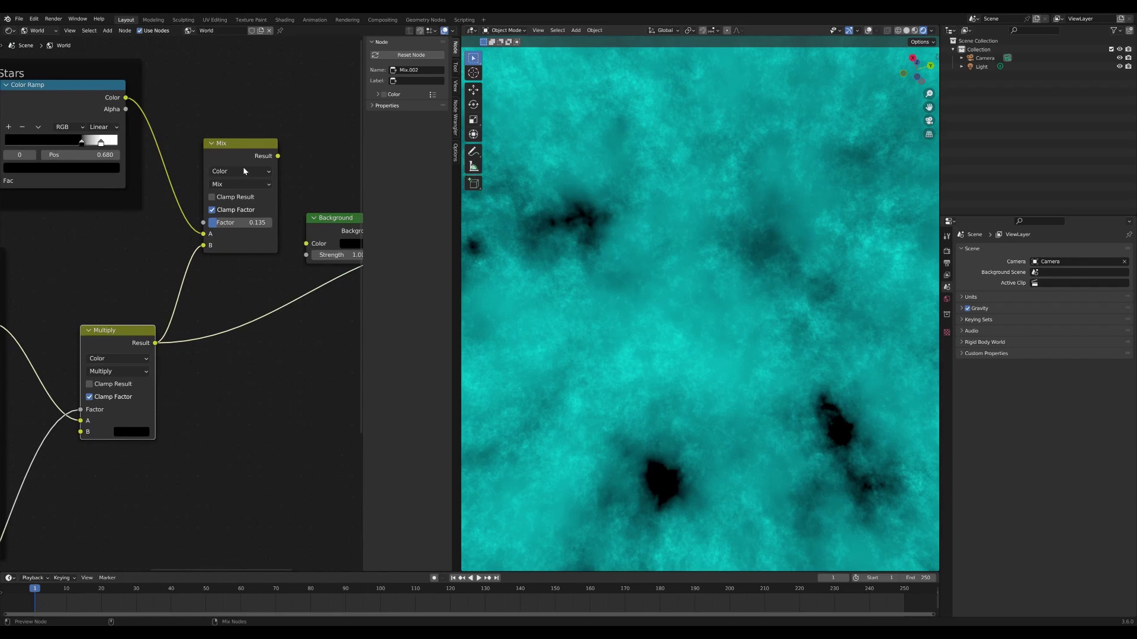
pyautogui.keyDown('ctrl'); pyautogui.keyDown('shift'); pyautogui.click(243, 170); pyautogui.keyUp('shift'); pyautogui.keyUp('ctrl')
# Preview the mask's Color Ramp and move its white stop to about 0.547 and its black stop to about 0.423.
pyautogui.moveTo(137, 426); pyautogui.dragTo(244, 293, button='middle')
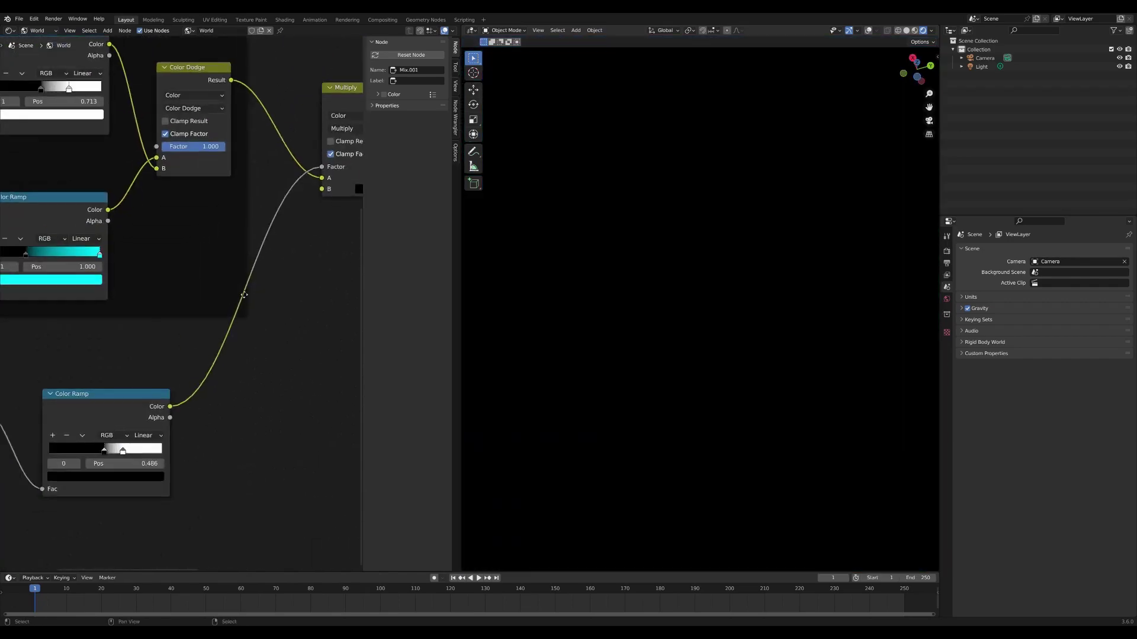
pyautogui.moveTo(154, 409); pyautogui.dragTo(248, 319, button='middle')
pyautogui.moveTo(218, 361); pyautogui.dragTo(207, 361)
pyautogui.moveTo(285, 295); pyautogui.dragTo(267, 313, button='middle')
pyautogui.keyDown('ctrl'); pyautogui.keyDown('shift'); pyautogui.click(228, 331); pyautogui.keyUp('shift'); pyautogui.keyUp('ctrl')
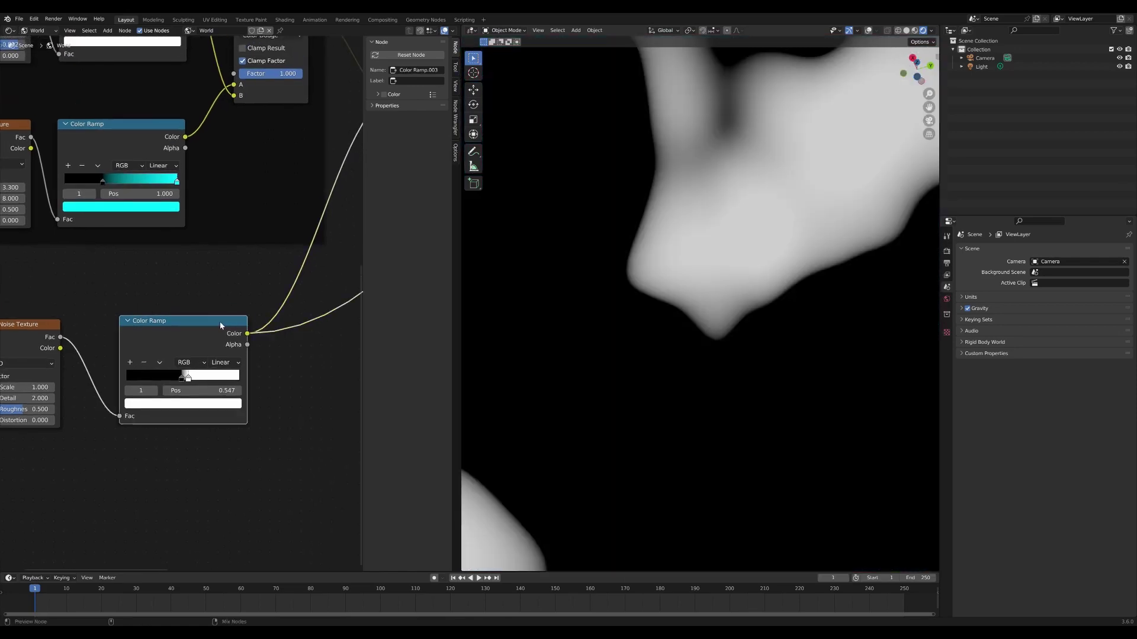
pyautogui.moveTo(173, 375); pyautogui.dragTo(166, 375)
pyautogui.moveTo(311, 210)
pyautogui.mouseDown(button='middle')
pyautogui.moveTo(173, 288)
pyautogui.moveTo(252, 238)
pyautogui.mouseUp(button='middle')
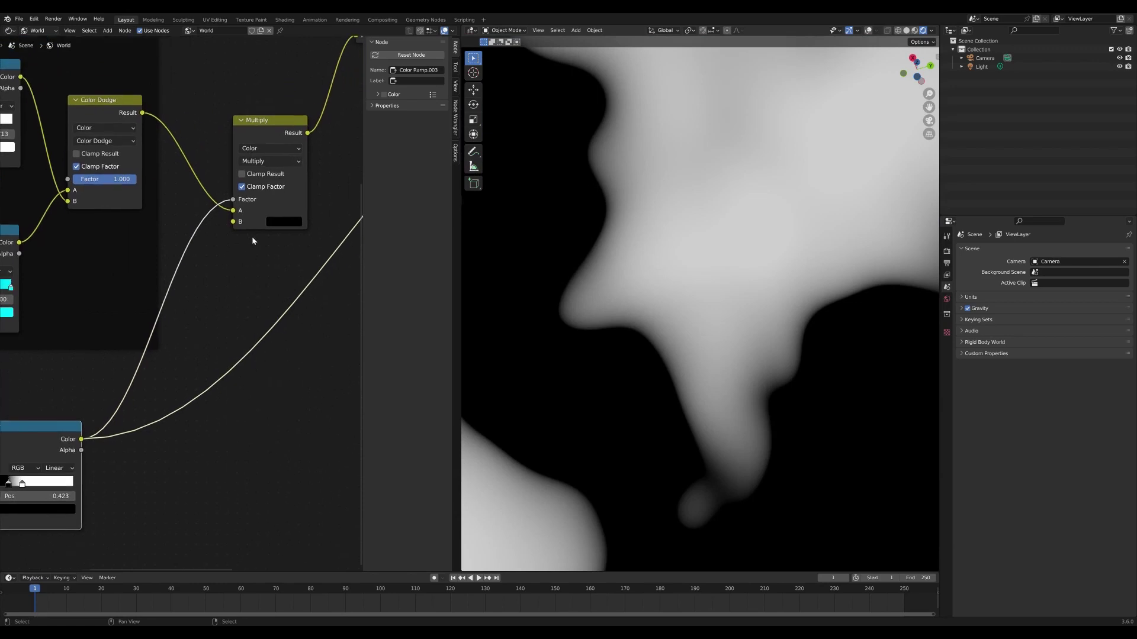
# Preview the Multiply node's result and move the white stop of the mask's Color Ramp slightly closer to the black stop.
pyautogui.moveTo(283, 136); pyautogui.dragTo(180, 233, button='middle')
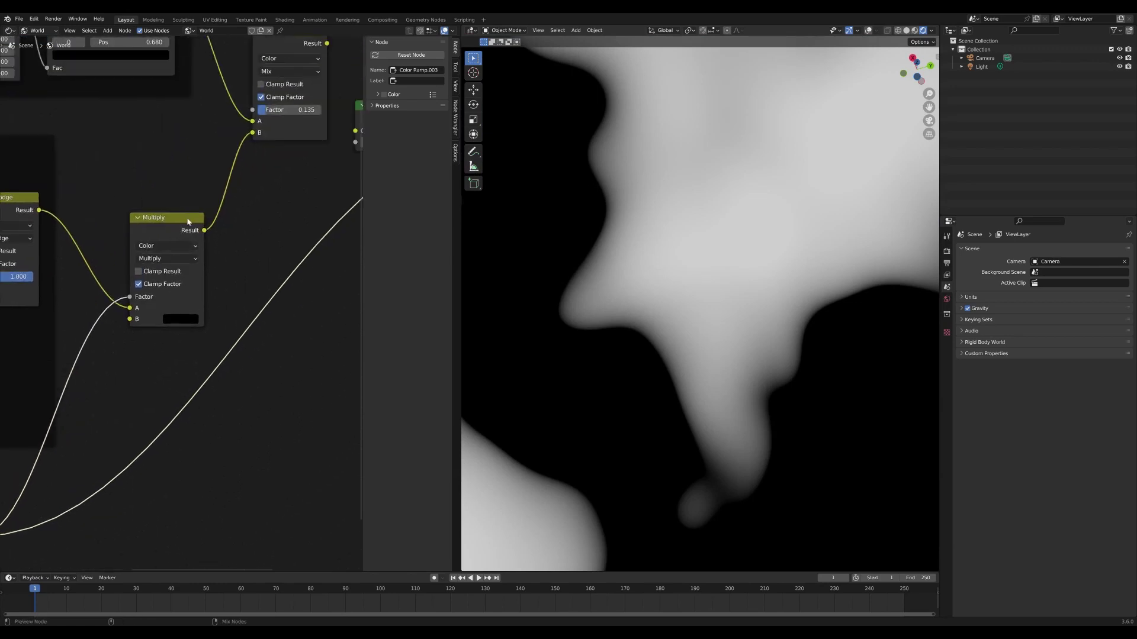
pyautogui.keyDown('ctrl'); pyautogui.keyDown('shift'); pyautogui.click(189, 220); pyautogui.keyUp('shift'); pyautogui.keyUp('ctrl')
pyautogui.moveTo(283, 191); pyautogui.dragTo(401, 54, button='middle')
pyautogui.moveTo(180, 292); pyautogui.dragTo(236, 253, button='middle')
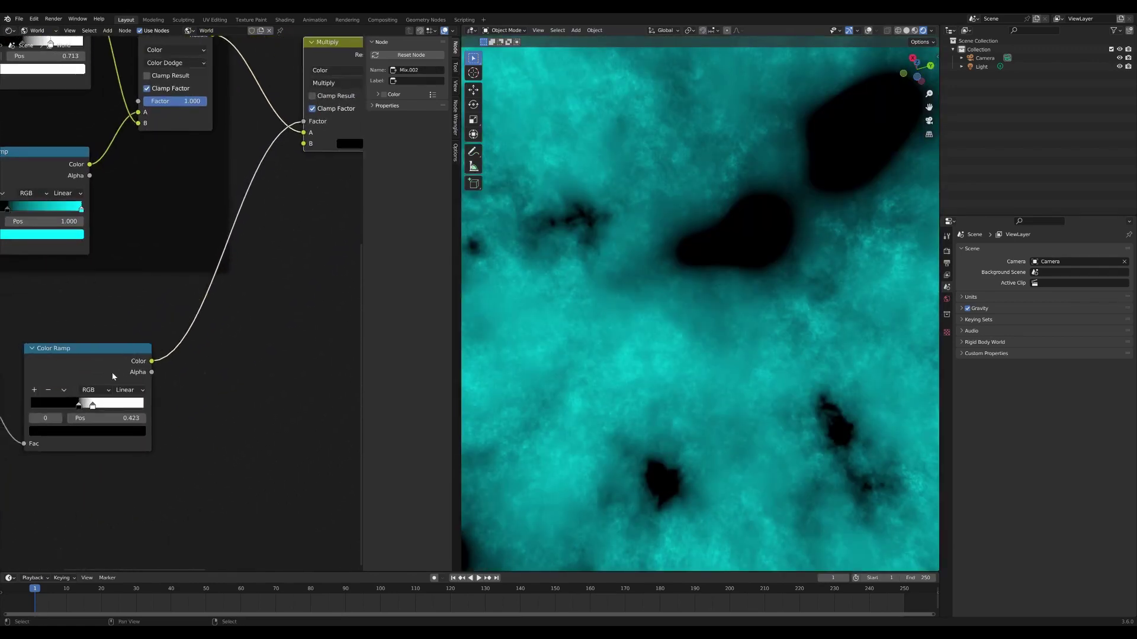
pyautogui.moveTo(93, 406)
pyautogui.mouseDown()
pyautogui.moveTo(106, 406)
pyautogui.moveTo(86, 406)
pyautogui.mouseUp()
# Preview the final Mix node's result and inspect the combined stars and nebula from another angle.
pyautogui.moveTo(296, 177); pyautogui.dragTo(129, 368, button='middle')
pyautogui.moveTo(222, 290); pyautogui.dragTo(167, 365, button='middle')
pyautogui.keyDown('ctrl'); pyautogui.keyDown('shift'); pyautogui.click(248, 126); pyautogui.keyUp('shift'); pyautogui.keyUp('ctrl')
pyautogui.moveTo(650, 183); pyautogui.dragTo(485, 173, button='middle')
pyautogui.moveTo(305, 247); pyautogui.dragTo(173, 289, button='middle')
# Connect the final Mix node's Result to the Background node's Color, and link the Background node to the World Output's Surface.
pyautogui.moveTo(146, 178); pyautogui.dragTo(175, 265)
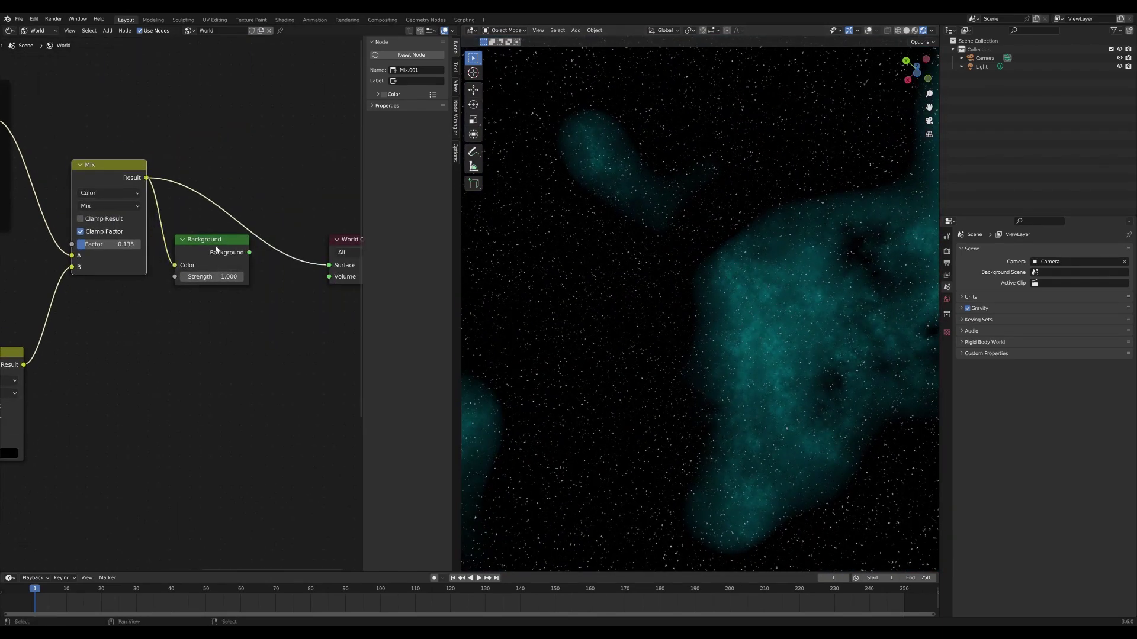
pyautogui.keyDown('ctrl'); pyautogui.keyDown('shift'); pyautogui.click(226, 289); pyautogui.keyUp('shift'); pyautogui.keyUp('ctrl')
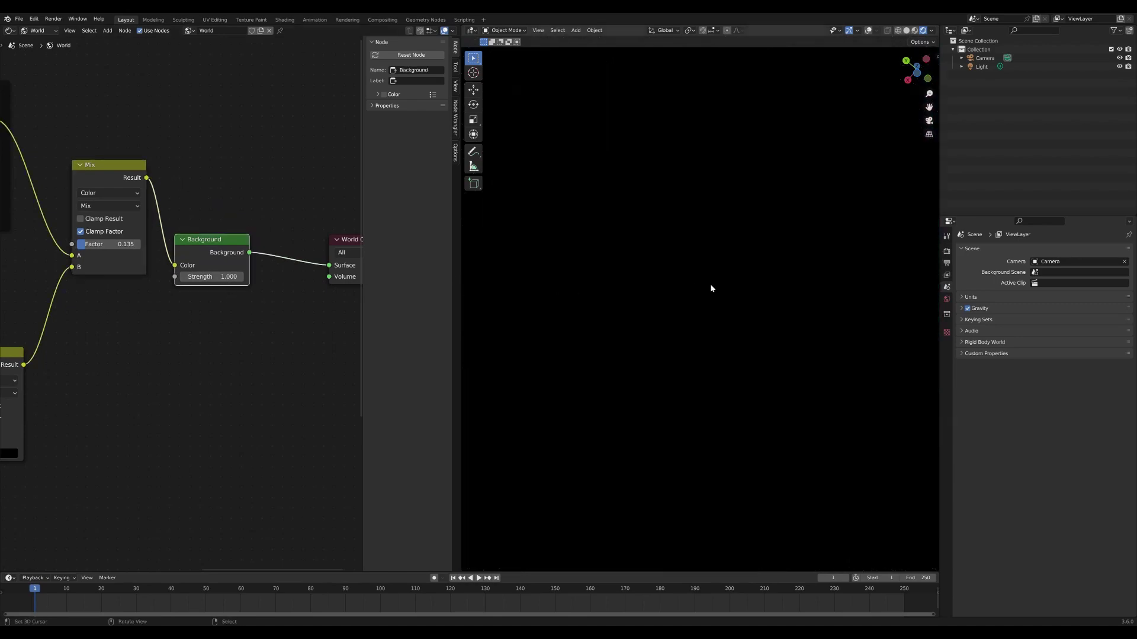
pyautogui.moveTo(217, 243); pyautogui.dragTo(244, 220)
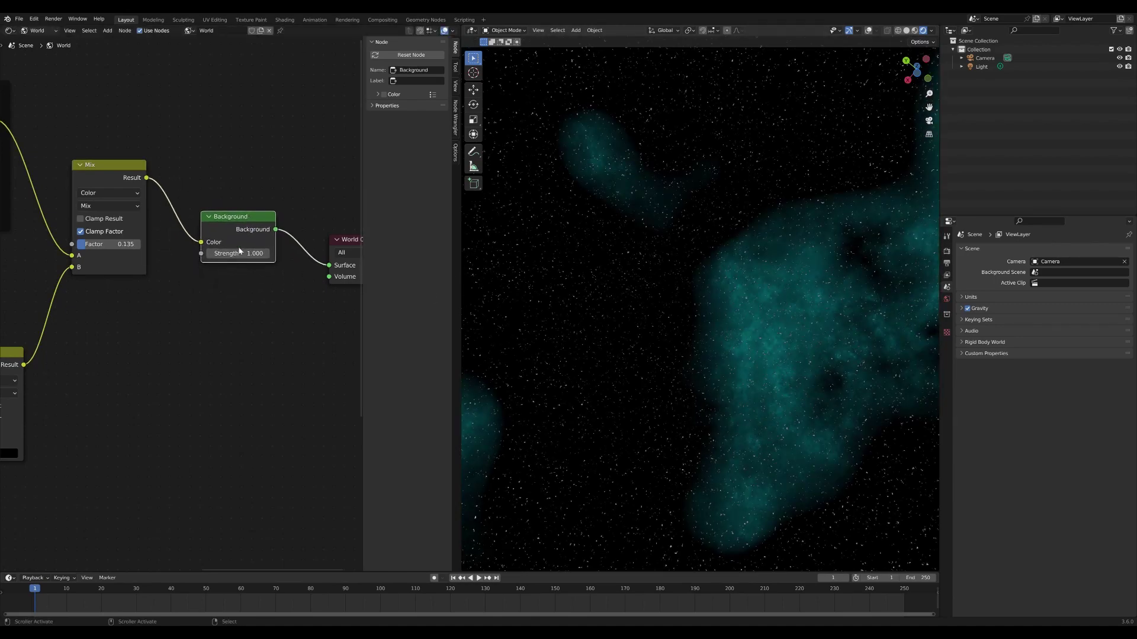
# Set the Background node's Strength to 2 and check the brighter sky from different angles.
pyautogui.click(243, 254)
pyautogui.write('2')
pyautogui.press('Return')
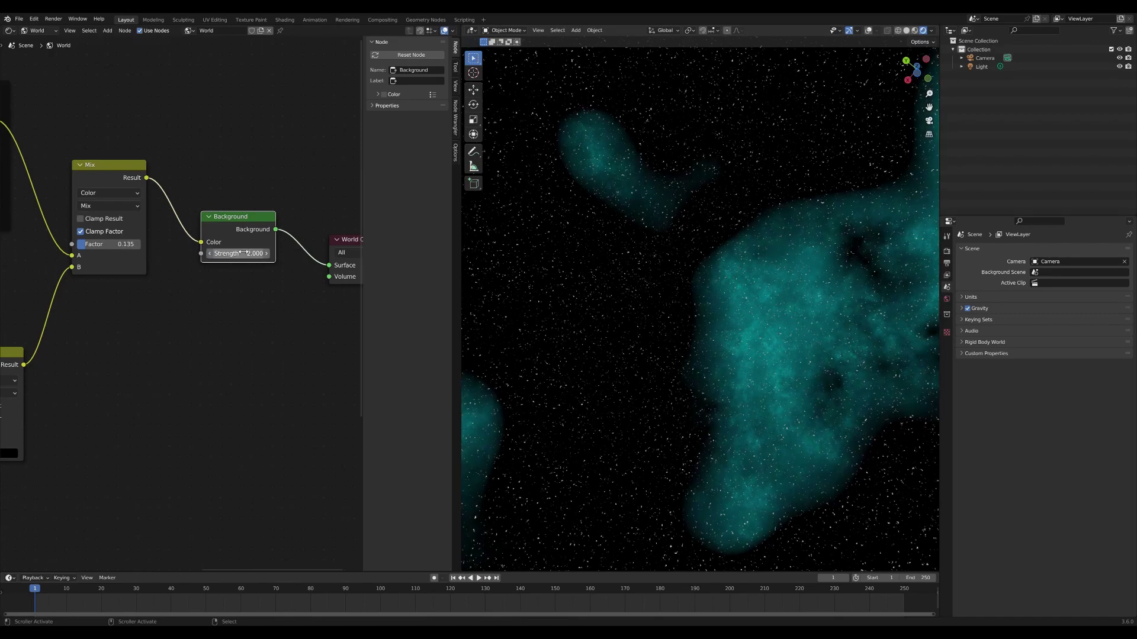
pyautogui.moveTo(628, 331)
pyautogui.mouseDown(button='middle')
pyautogui.moveTo(637, 314)
pyautogui.moveTo(629, 335)
pyautogui.mouseUp(button='middle')
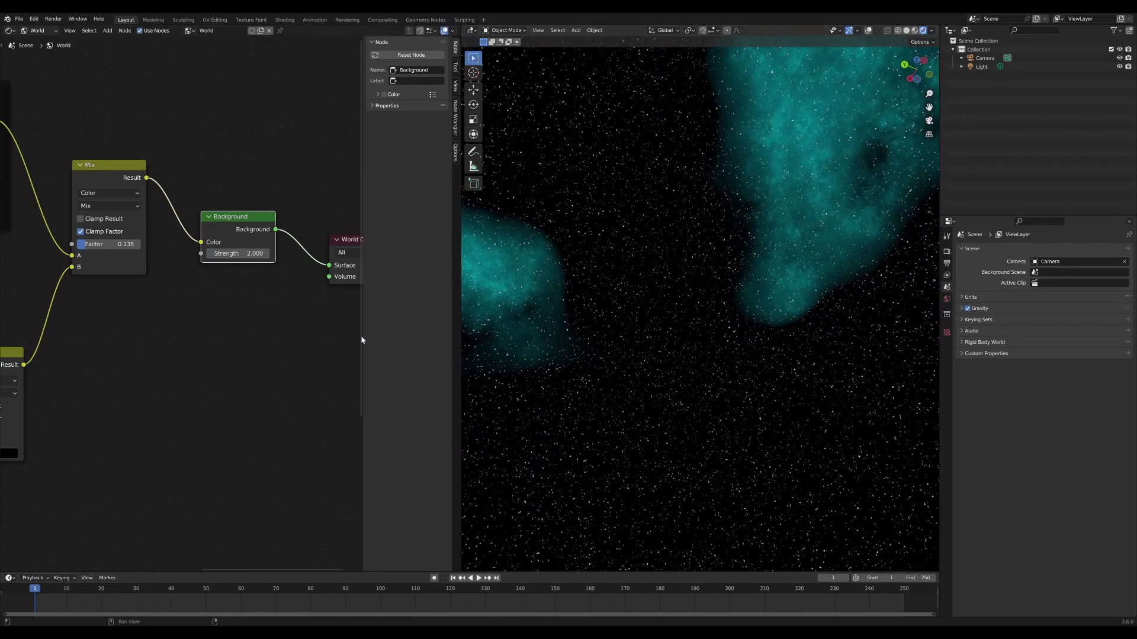
pyautogui.moveTo(533, 332); pyautogui.dragTo(629, 290, button='middle')
# Dim the stars by darkening the white stop of the Stars frame's Color Ramp to a mid grey, and check the sky.
pyautogui.moveTo(249, 329); pyautogui.dragTo(395, 376, button='middle')
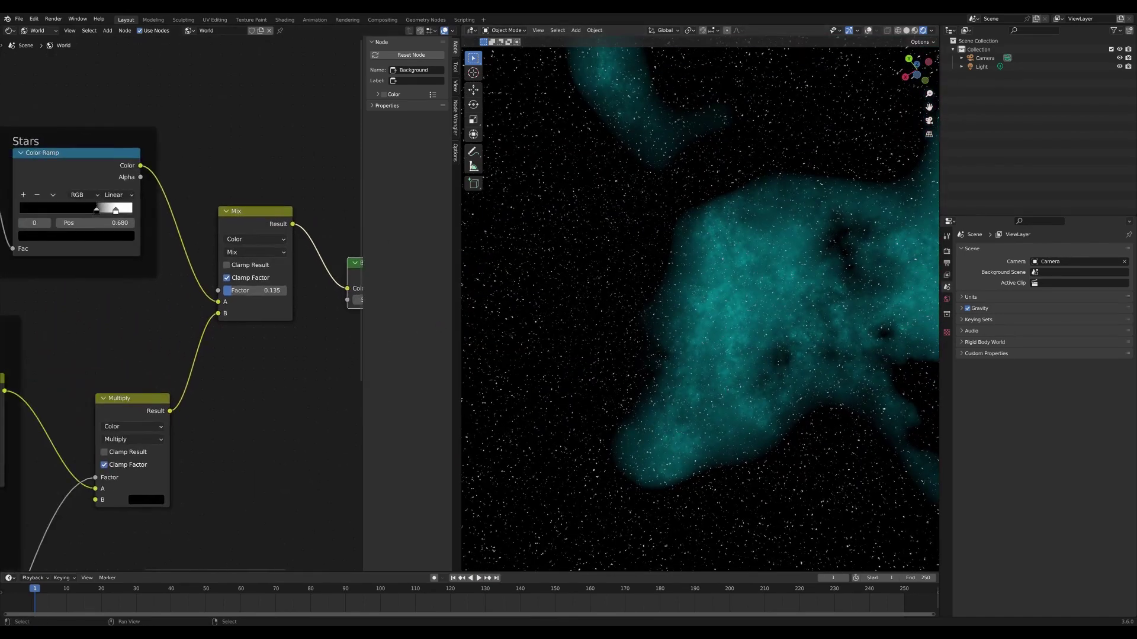
pyautogui.moveTo(162, 291); pyautogui.dragTo(237, 317, button='middle')
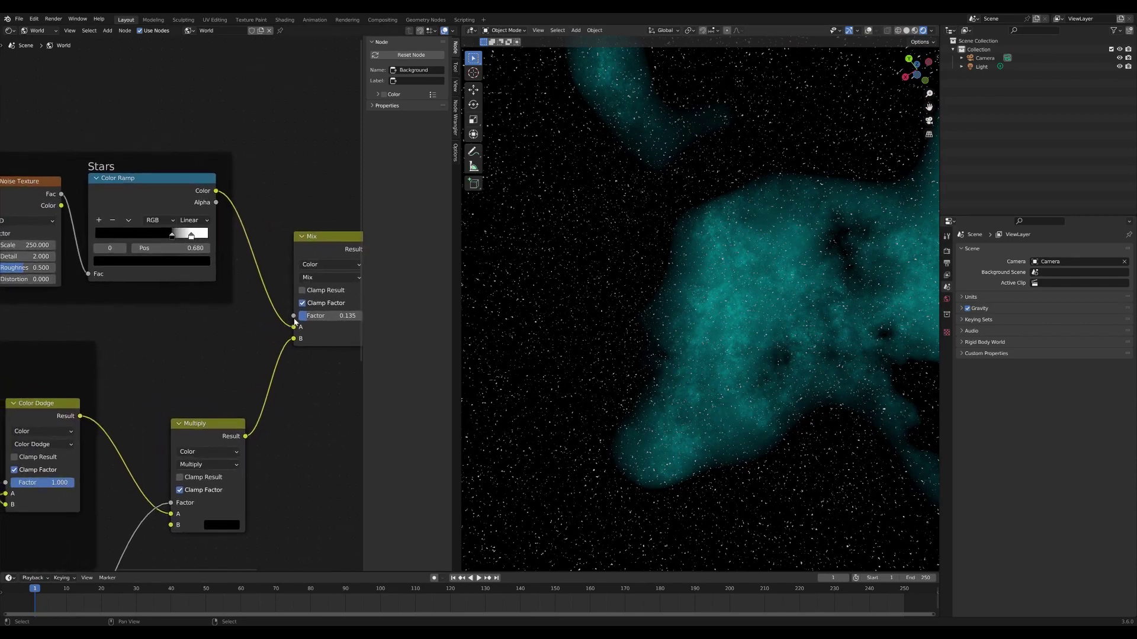
pyautogui.click(192, 238)
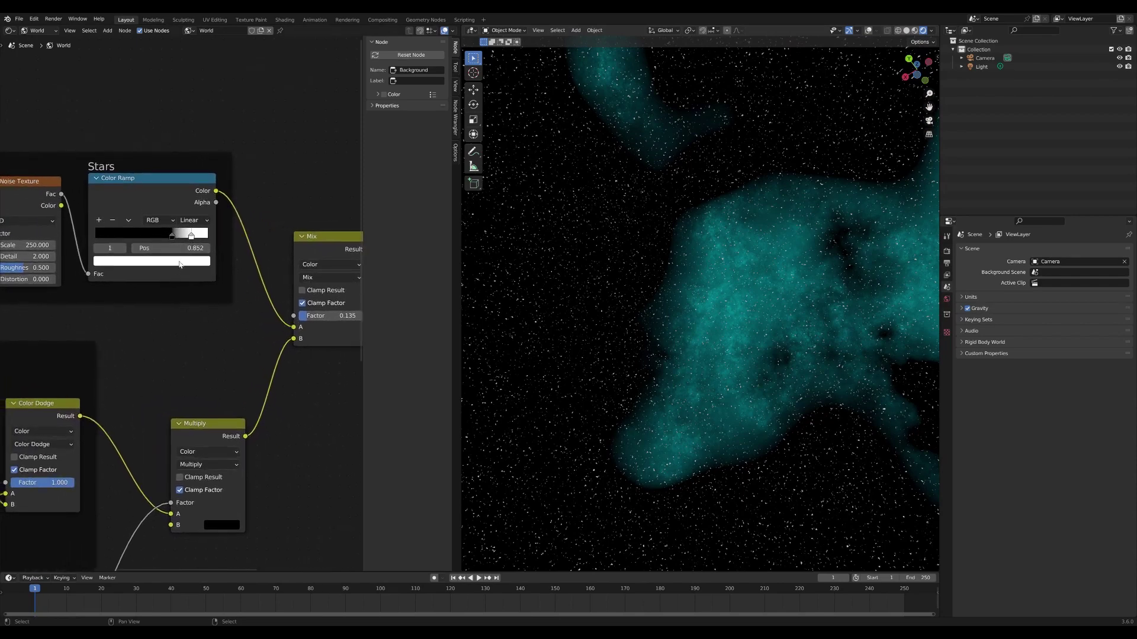
pyautogui.click(180, 262)
pyautogui.scroll(-15, 191, 235)
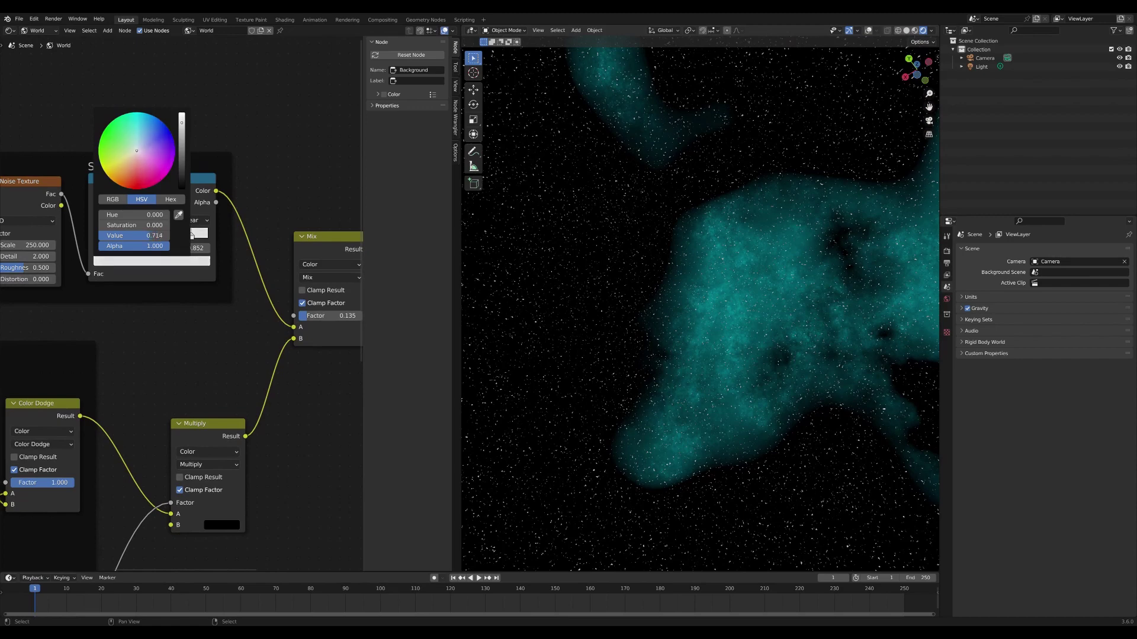
pyautogui.moveTo(109, 235); pyautogui.dragTo(110, 235)
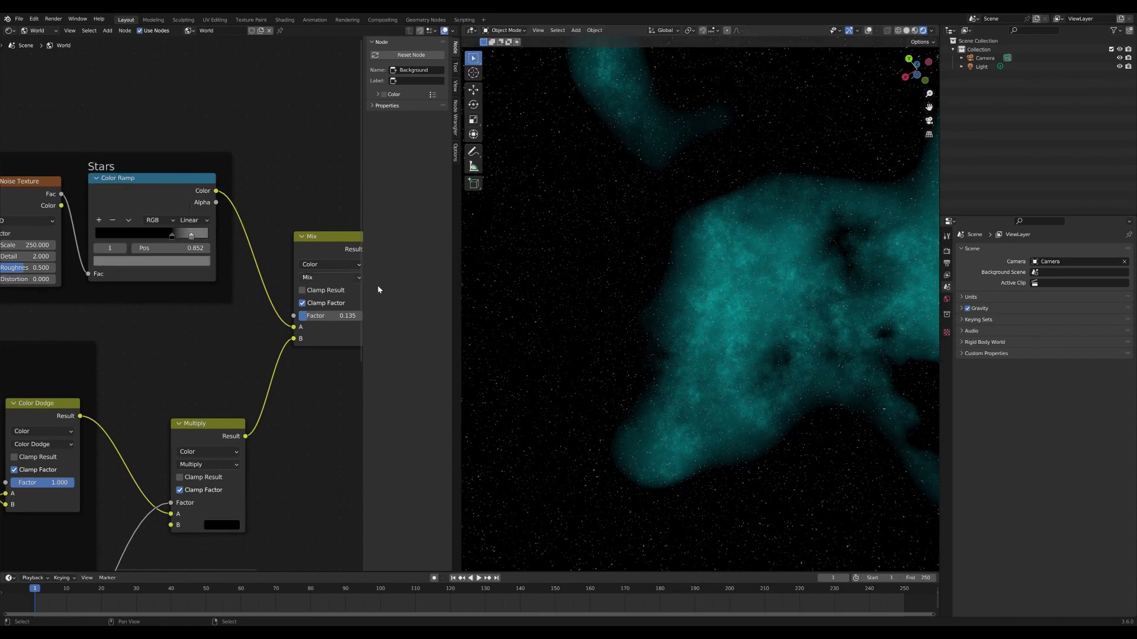
pyautogui.moveTo(276, 184); pyautogui.dragTo(134, 200, button='middle')
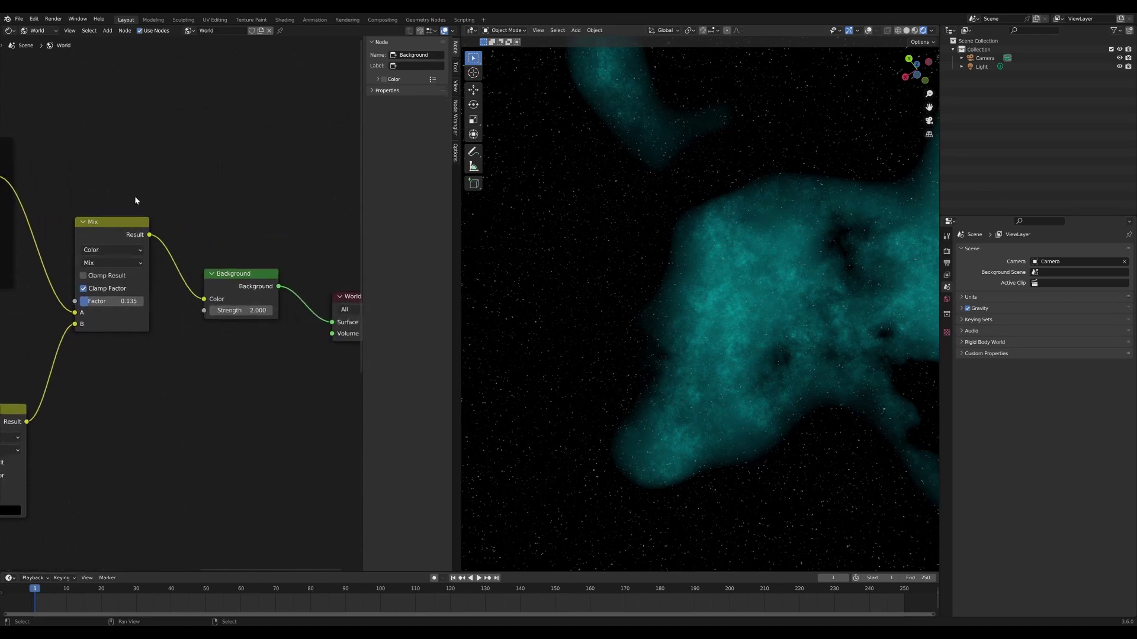
pyautogui.moveTo(592, 307)
pyautogui.mouseDown(button='middle')
pyautogui.moveTo(563, 358)
pyautogui.moveTo(558, 397)
pyautogui.moveTo(531, 398)
pyautogui.moveTo(609, 383)
pyautogui.moveTo(629, 312)
pyautogui.moveTo(703, 270)
pyautogui.moveTo(771, 297)
pyautogui.moveTo(592, 307)
pyautogui.mouseUp(button='middle')
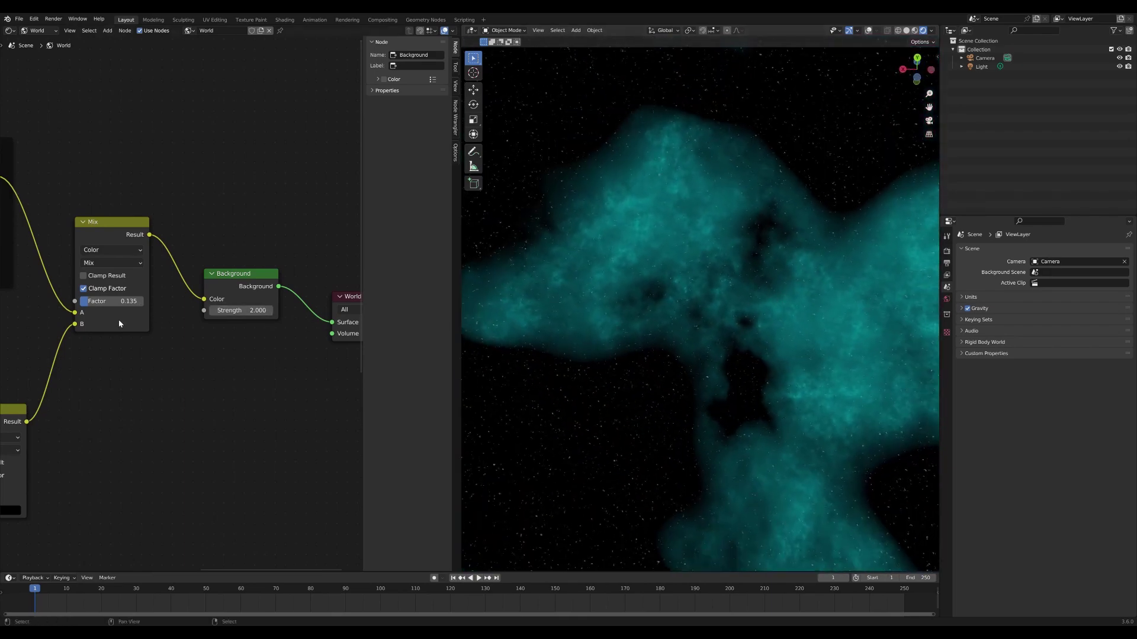